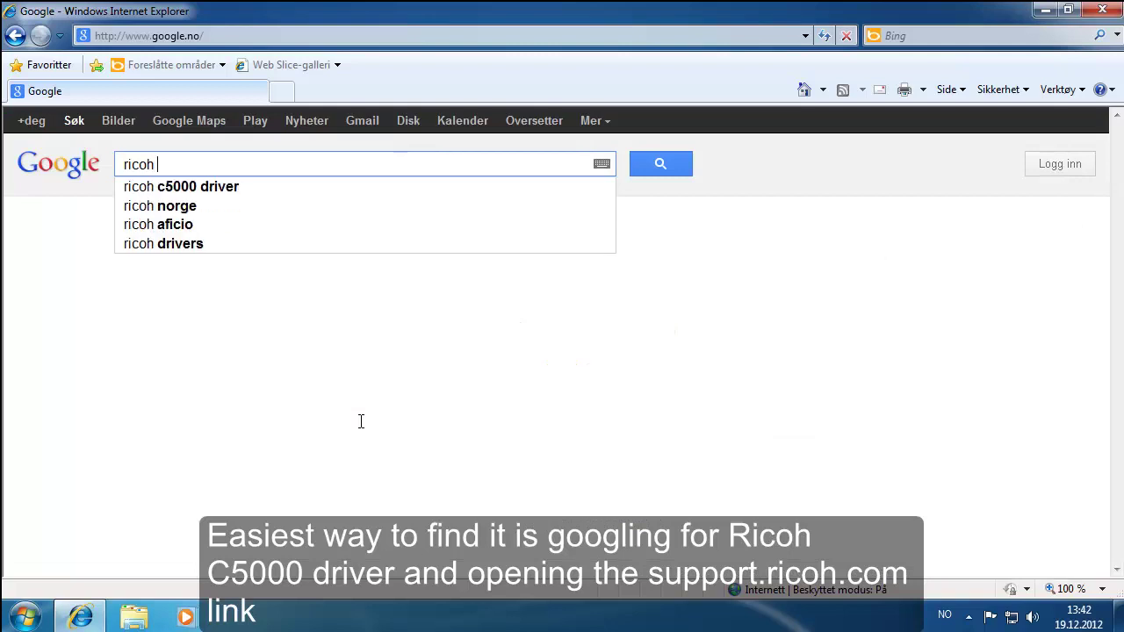
Step: Search Google for "ricoh c5000 driver" and open the support.ricoh.com Aficio MP C4000/C5000 download page
{"action": "type", "text": "driver"}
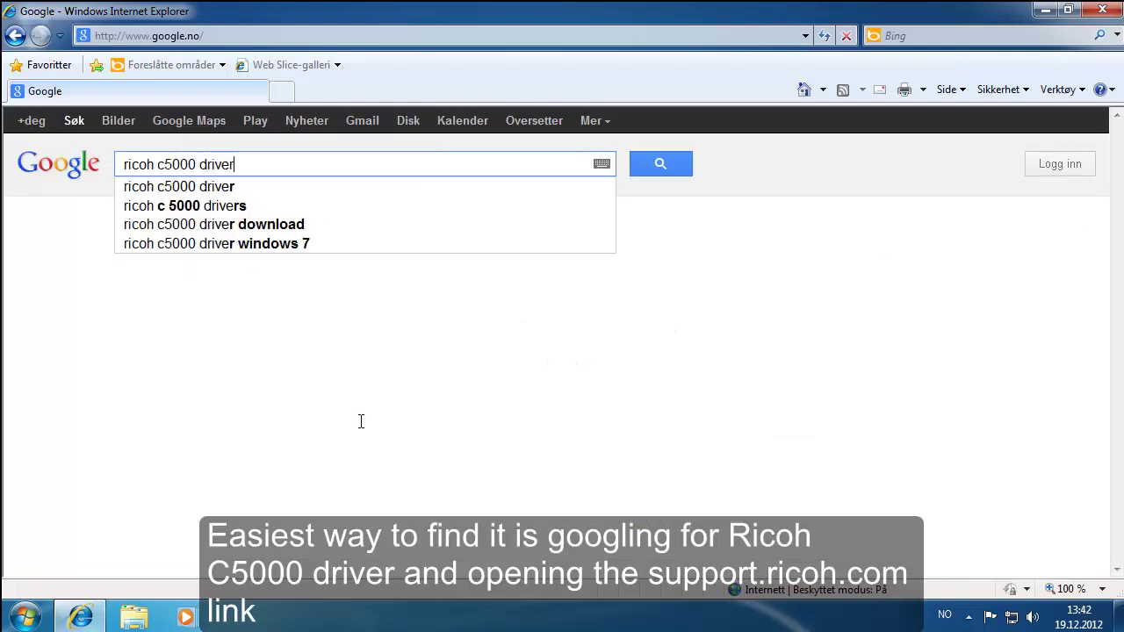
{"action": "key", "text": "Return"}
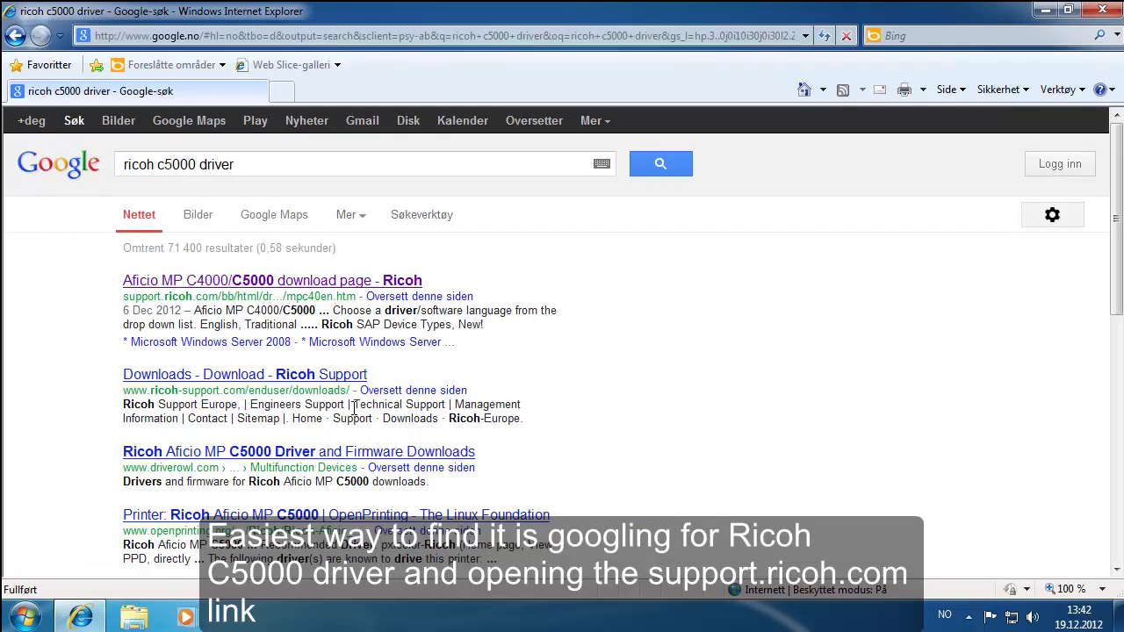
{"action": "left_click", "coordinate": [318, 287]}
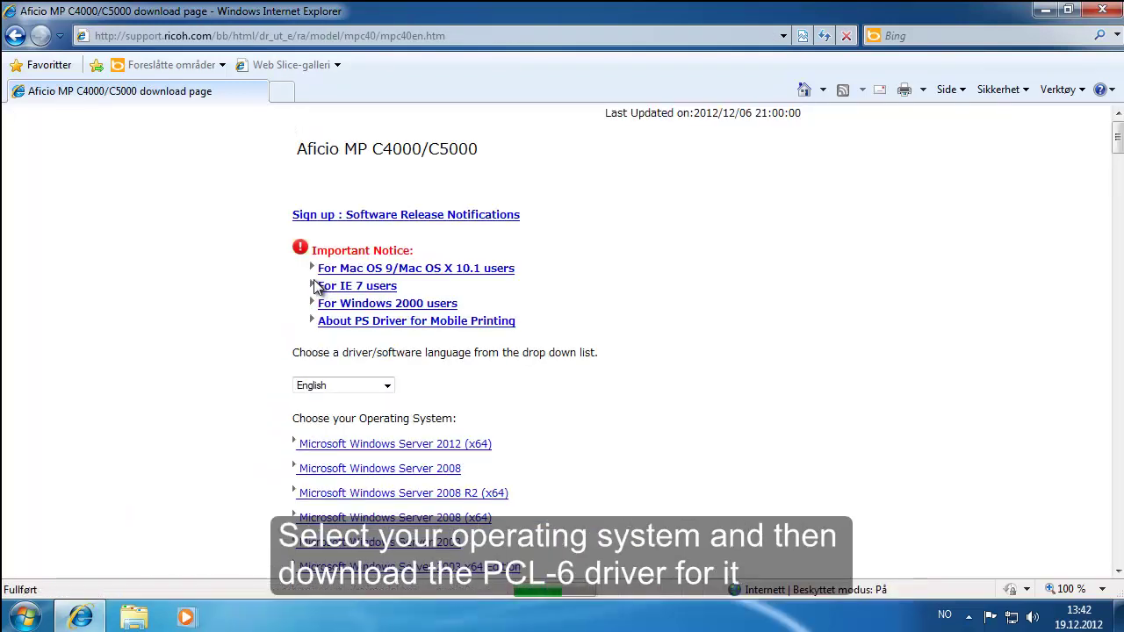
Step: Download the Microsoft Windows 7 PCL 6 Driver r52181en.exe and run it, allowing the unverified publisher
{"action": "left_click_drag", "start_coordinate": [1119, 141], "coordinate": [1119, 167]}
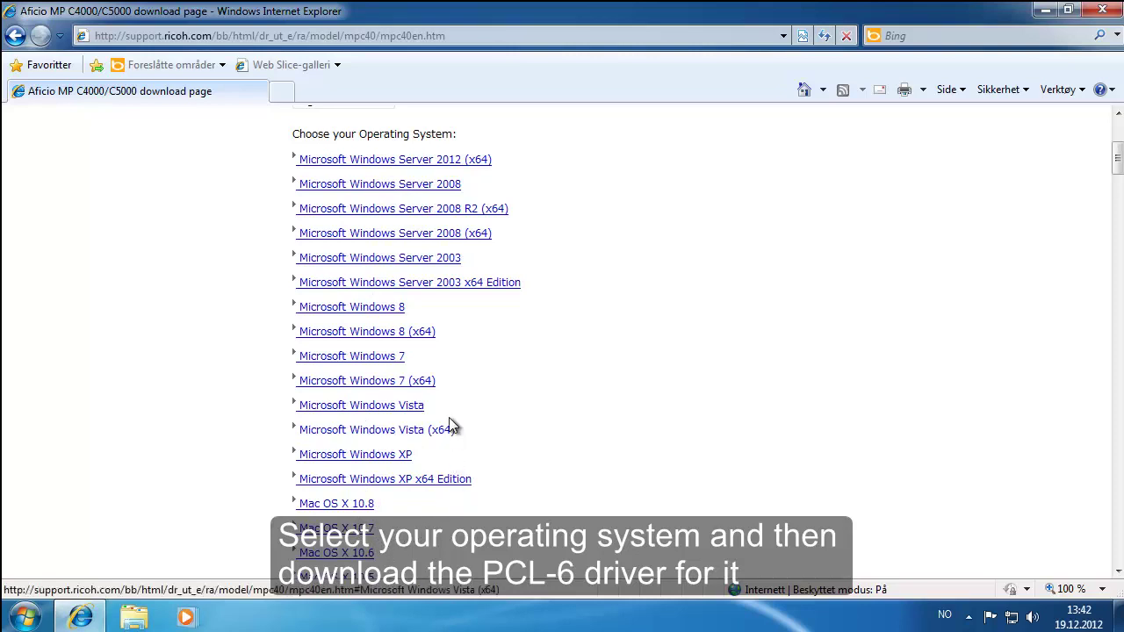
{"action": "left_click", "coordinate": [400, 360]}
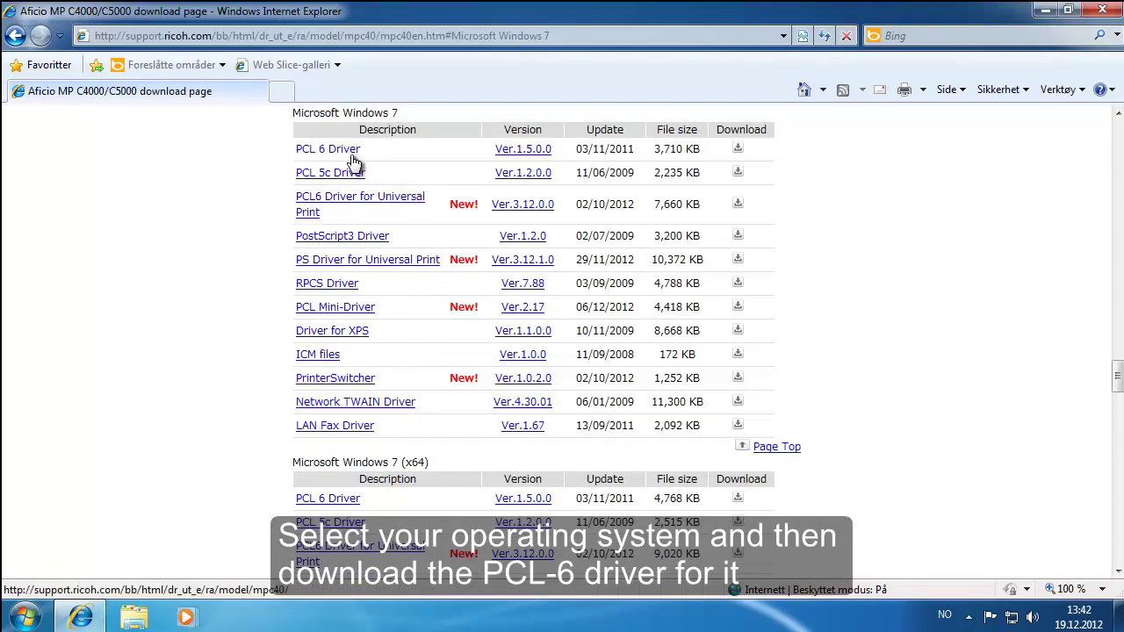
{"action": "left_click", "coordinate": [738, 150]}
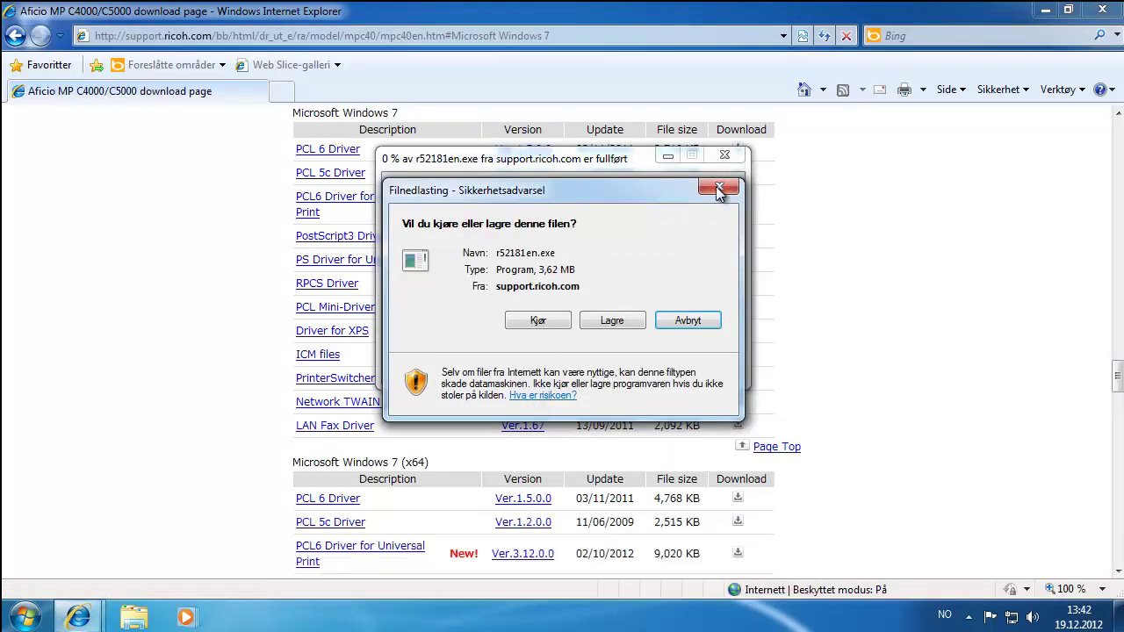
{"action": "left_click", "coordinate": [569, 316]}
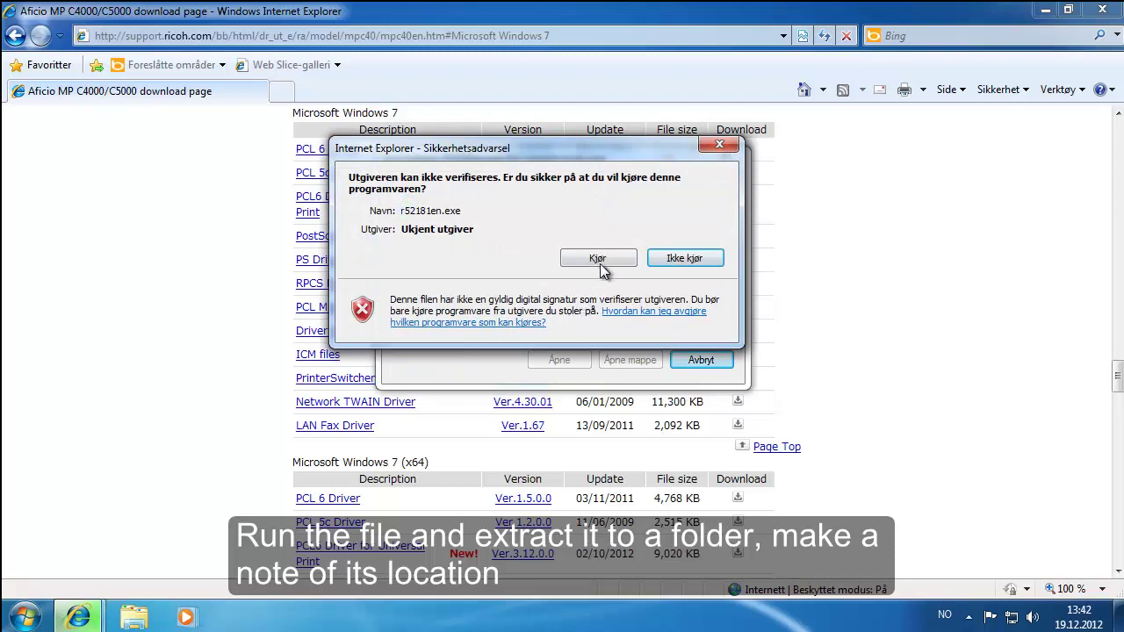
{"action": "left_click", "coordinate": [598, 258]}
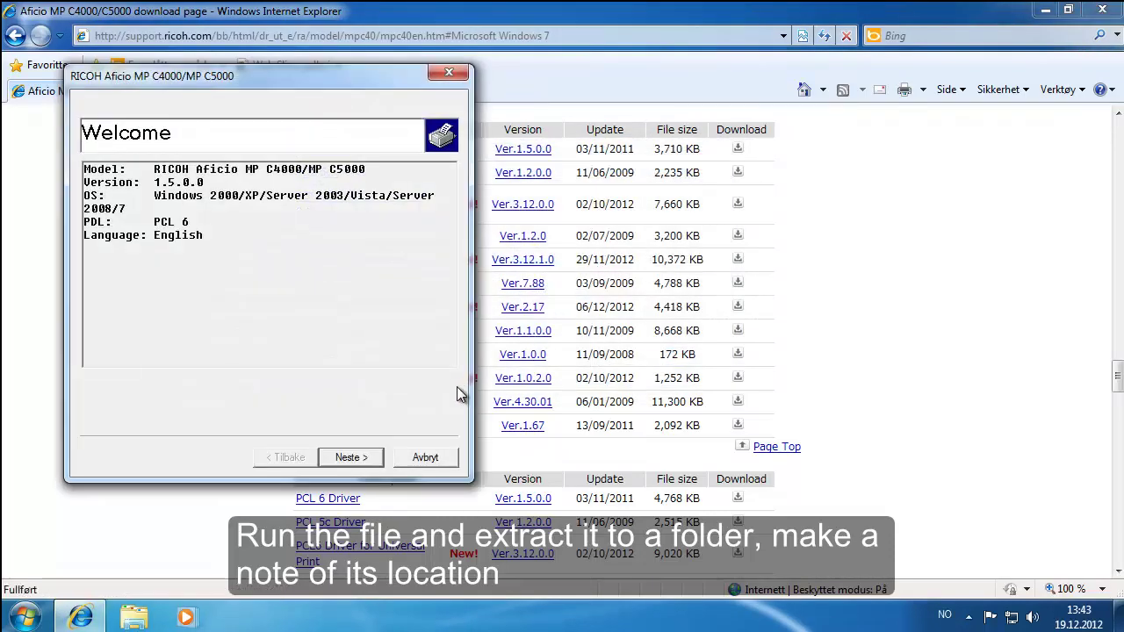
Step: Accept the driver's license agreement and extract the files to C:\Temp\r52181en[1]
{"action": "left_click", "coordinate": [370, 457]}
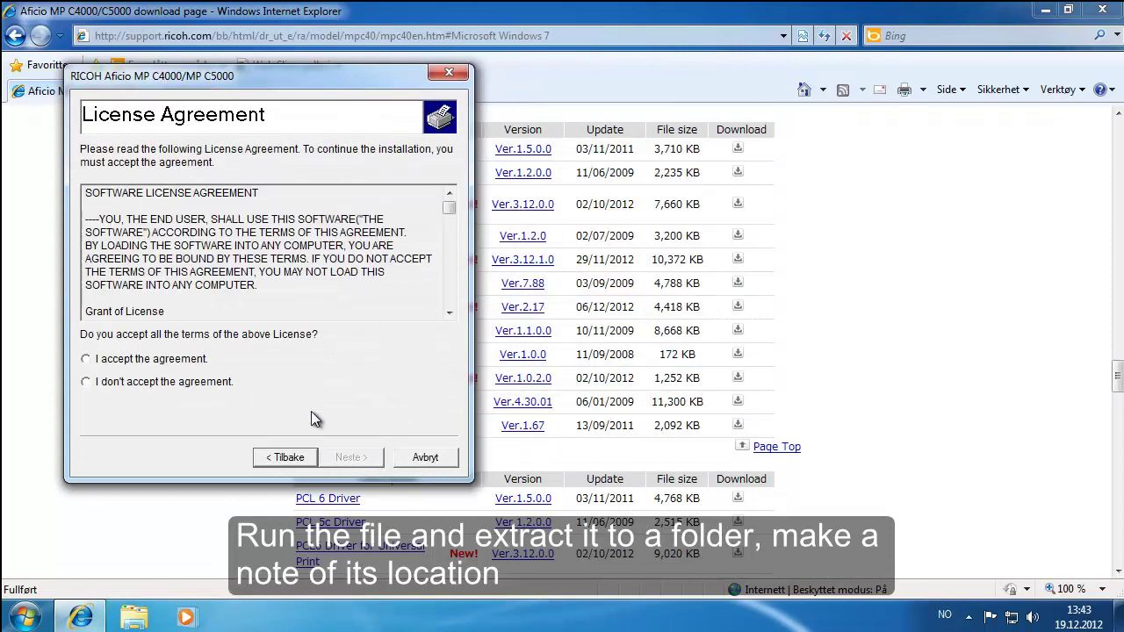
{"action": "left_click", "coordinate": [240, 360]}
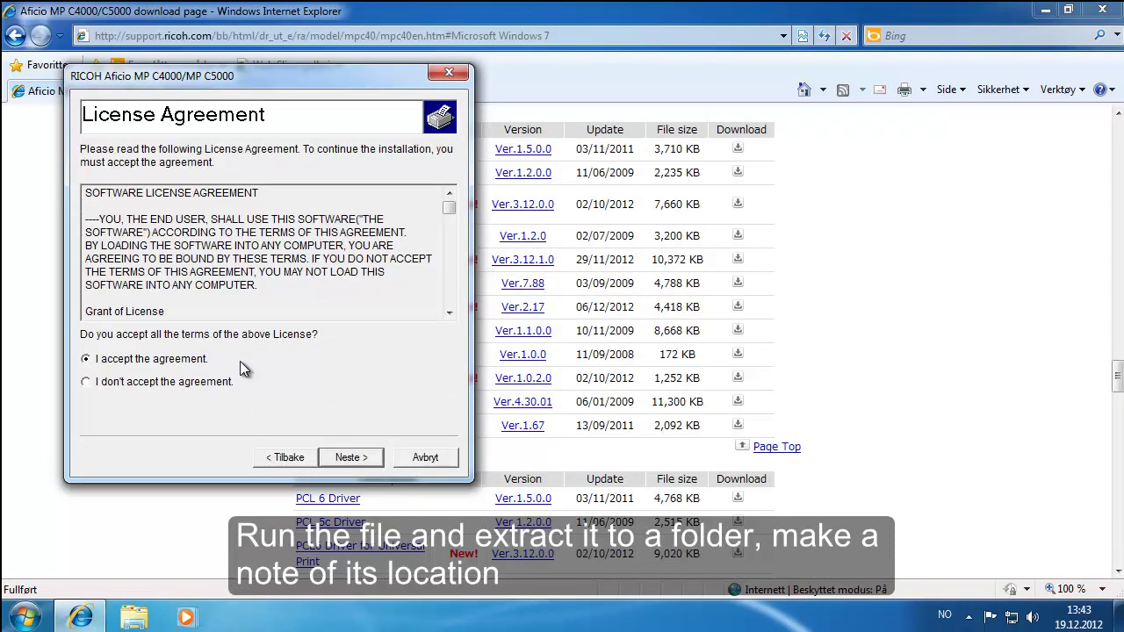
{"action": "left_click", "coordinate": [347, 457]}
{"action": "left_click", "coordinate": [383, 238]}
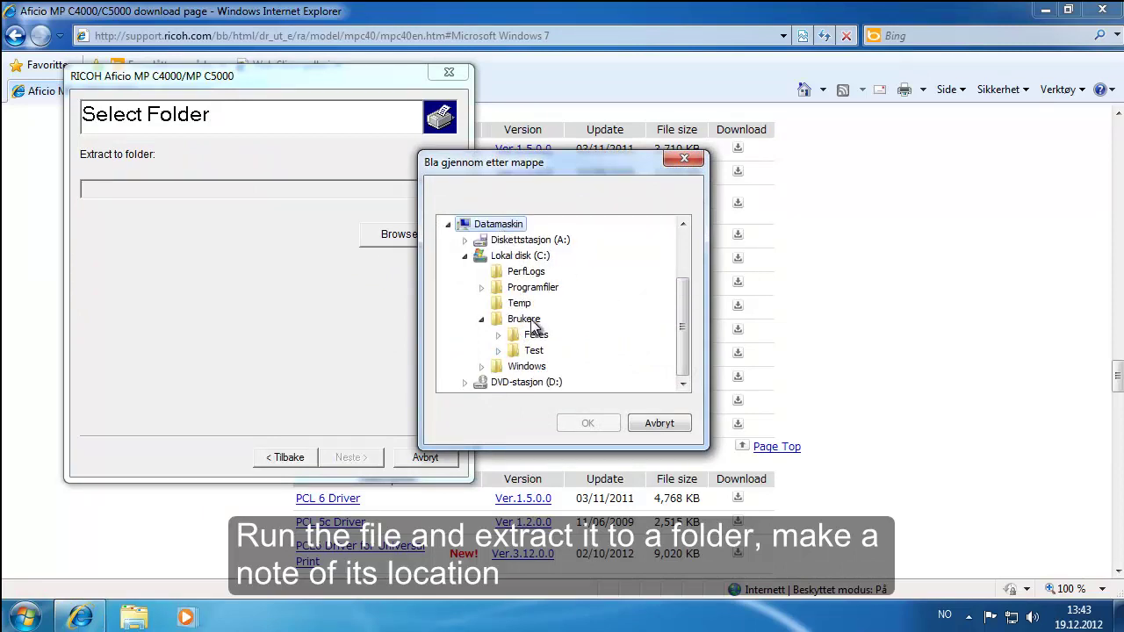
{"action": "left_click", "coordinate": [519, 303]}
{"action": "left_click", "coordinate": [580, 422]}
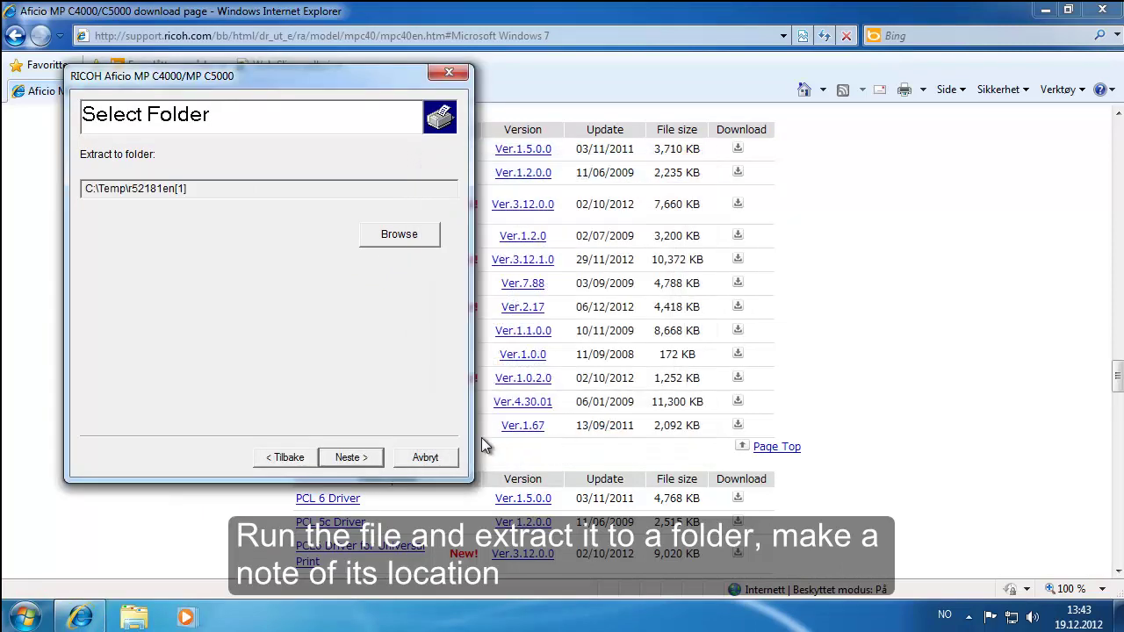
{"action": "left_click", "coordinate": [361, 458]}
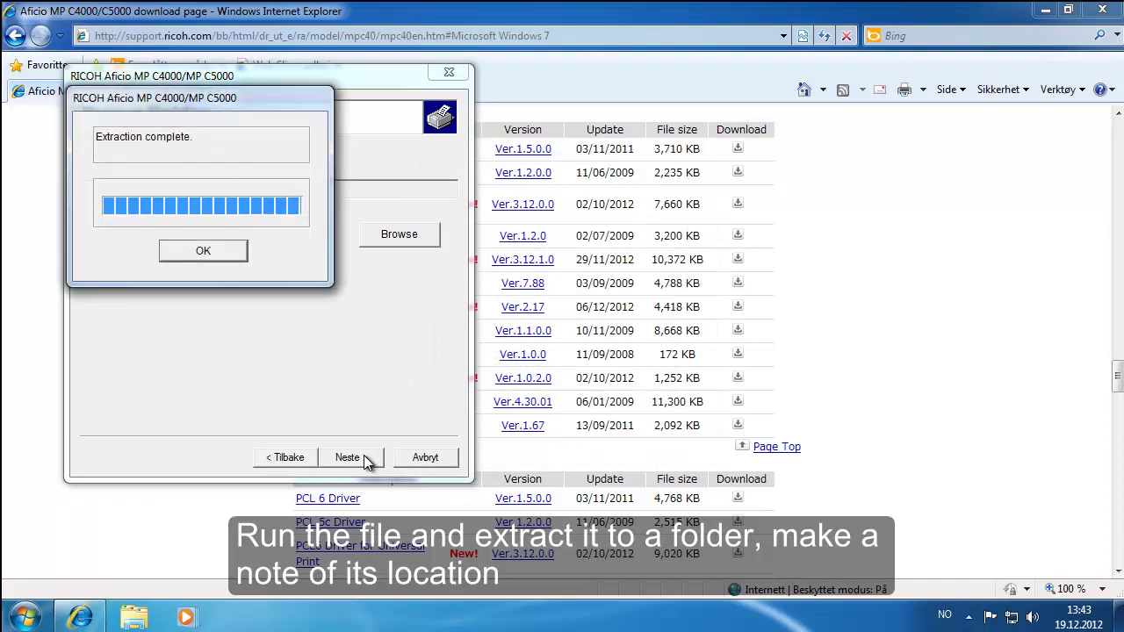
{"action": "left_click", "coordinate": [230, 260]}
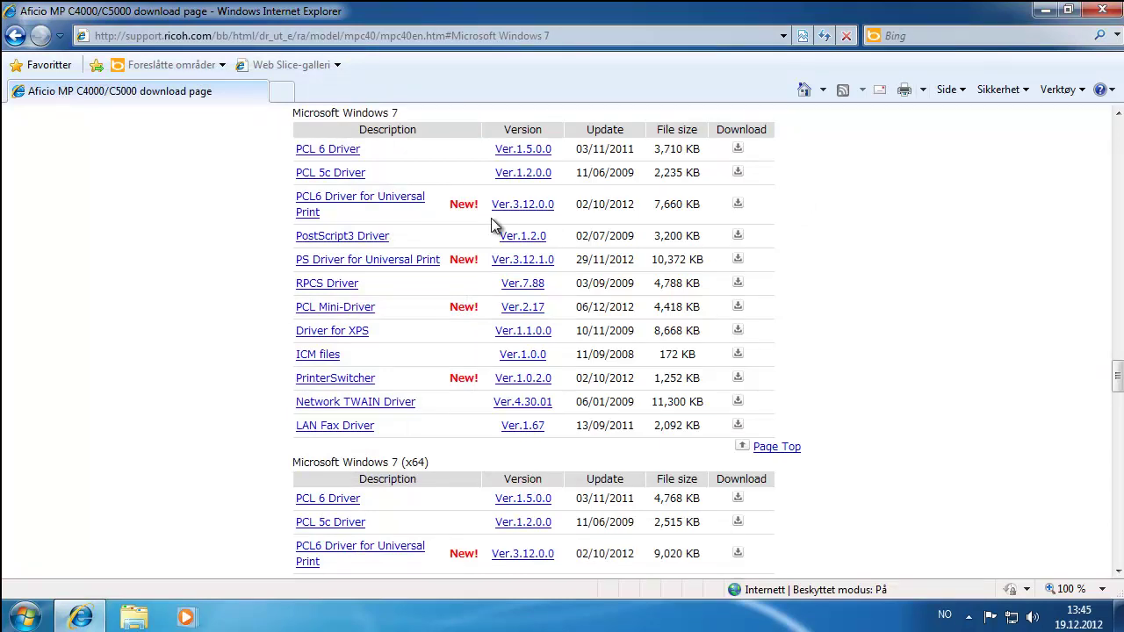
Step: Go to print.uia.no and log in with the account username and password
{"action": "left_click", "coordinate": [487, 38]}
{"action": "type", "text": "print.u"}
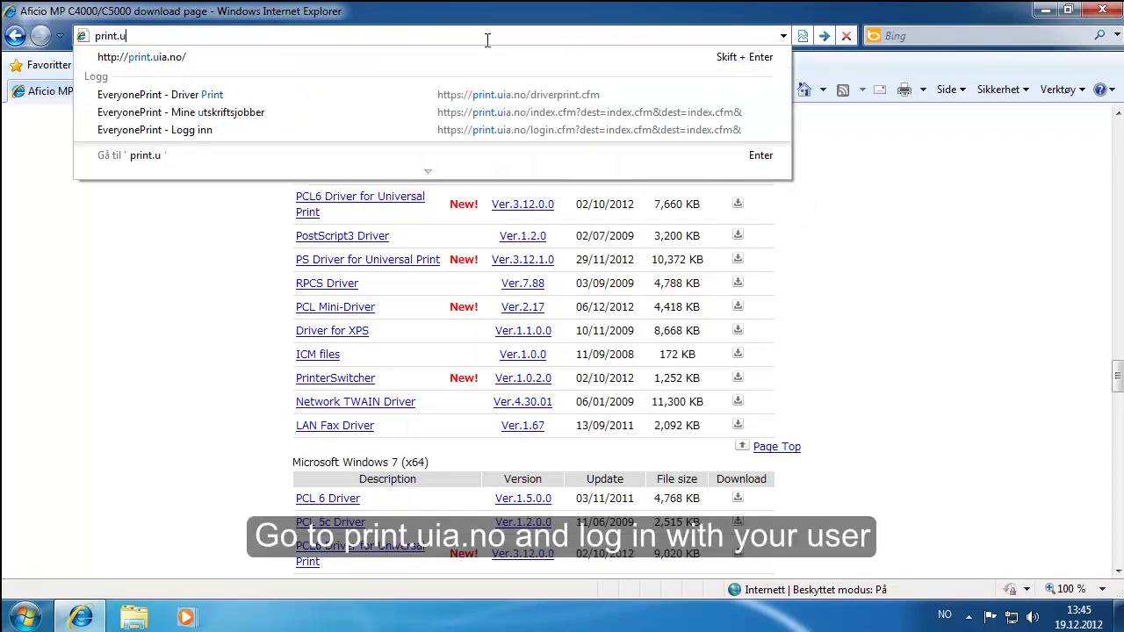
{"action": "type", "text": "ia.no"}
{"action": "key", "text": "Return"}
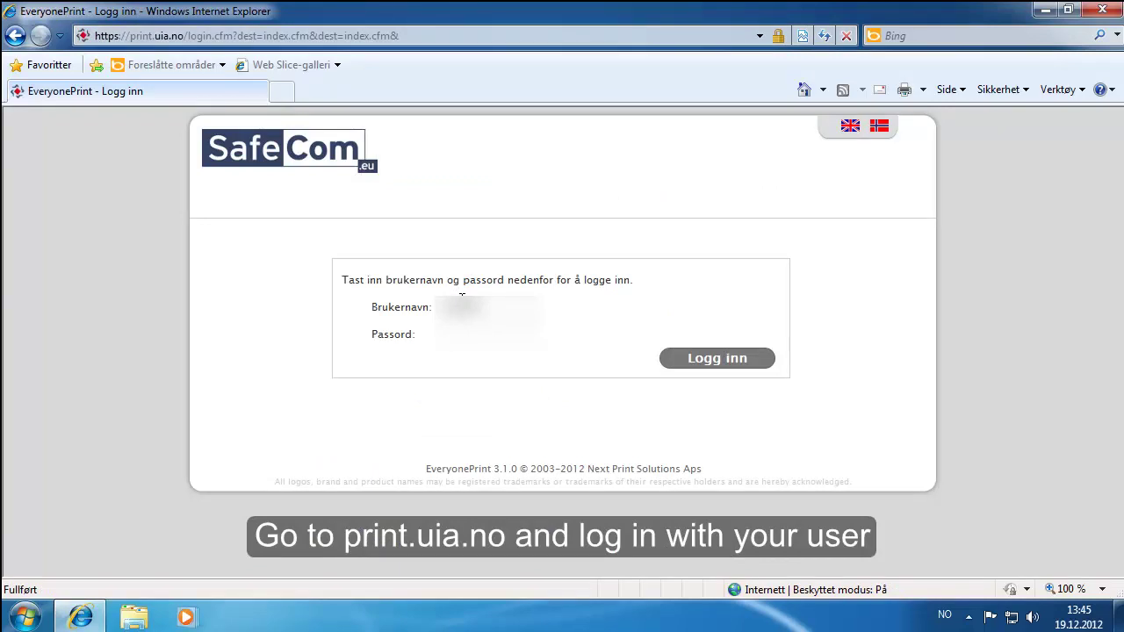
{"action": "type", "text": "••••••"}
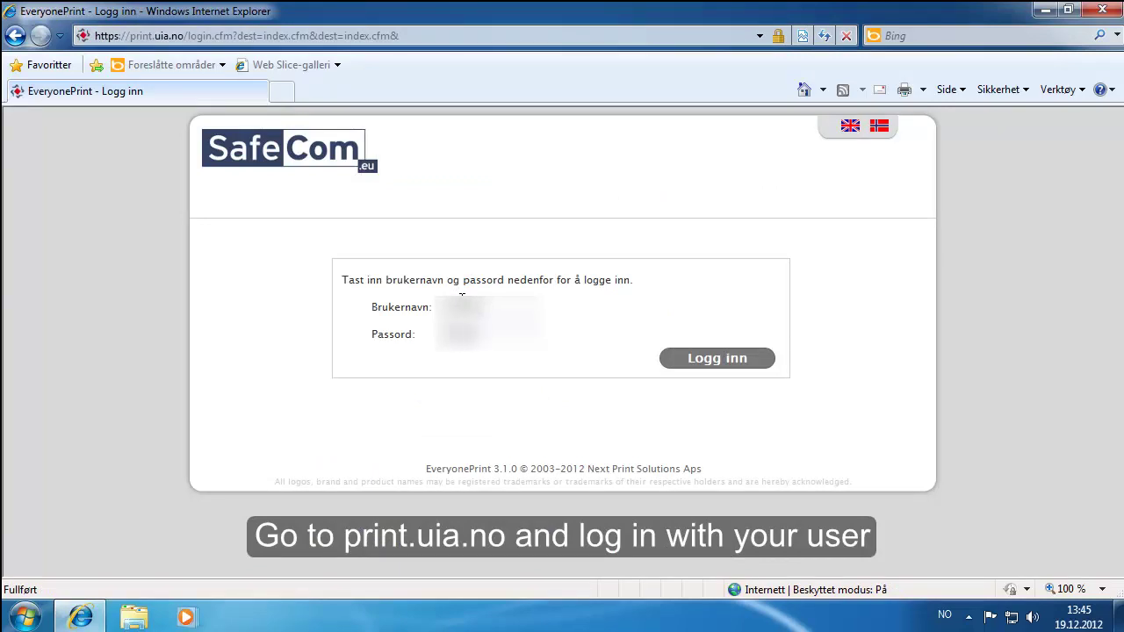
{"action": "type", "text": "•••"}
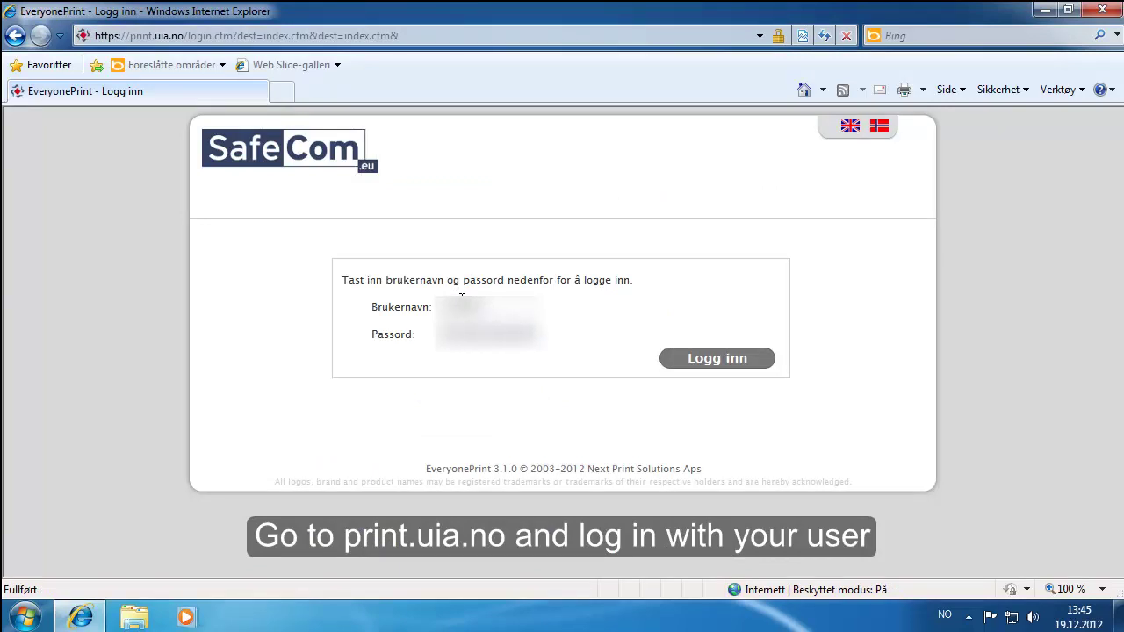
{"action": "key", "text": "Return"}
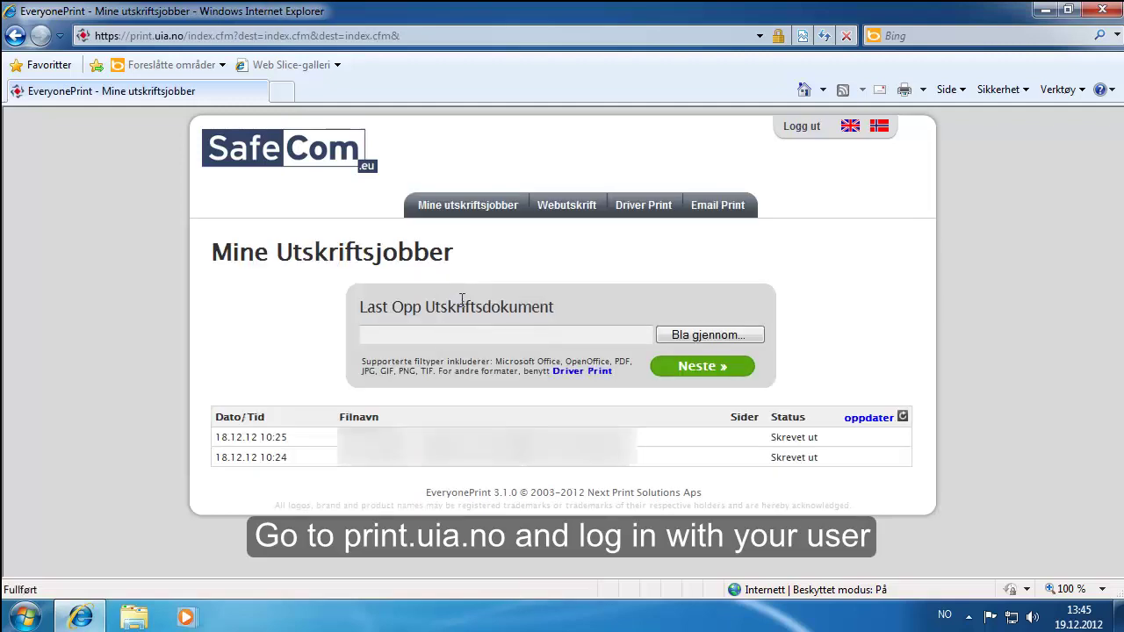
Step: Open the Driver Print setup for Windows in Advanced (3) mode and select UiA-farge as the destination printer
{"action": "left_click", "coordinate": [638, 219]}
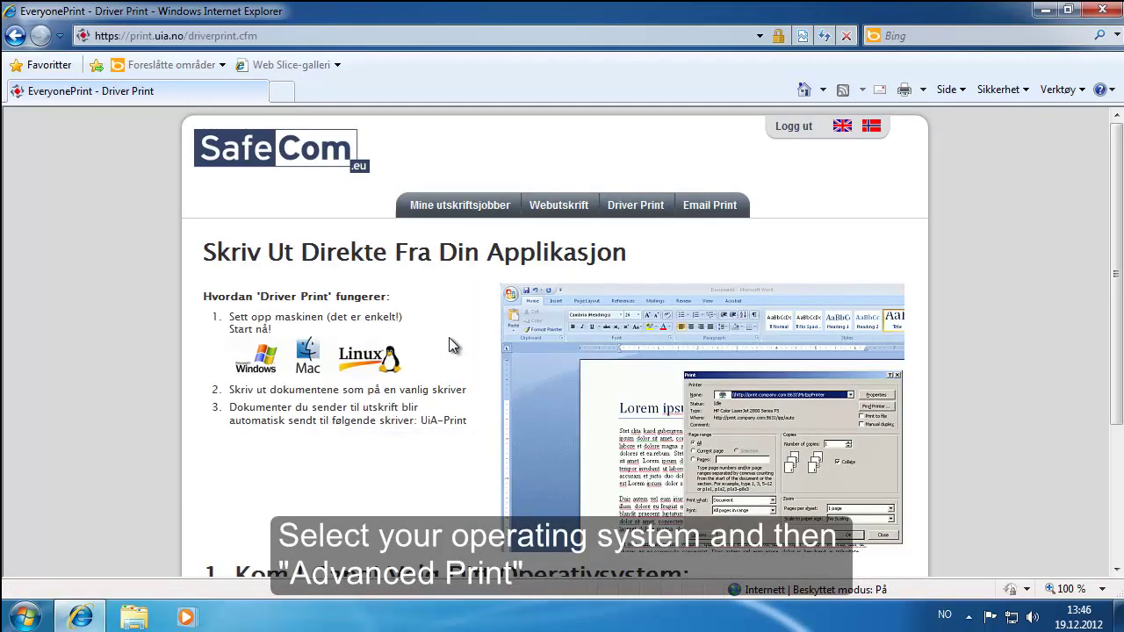
{"action": "left_click_drag", "start_coordinate": [1114, 256], "coordinate": [1114, 375]}
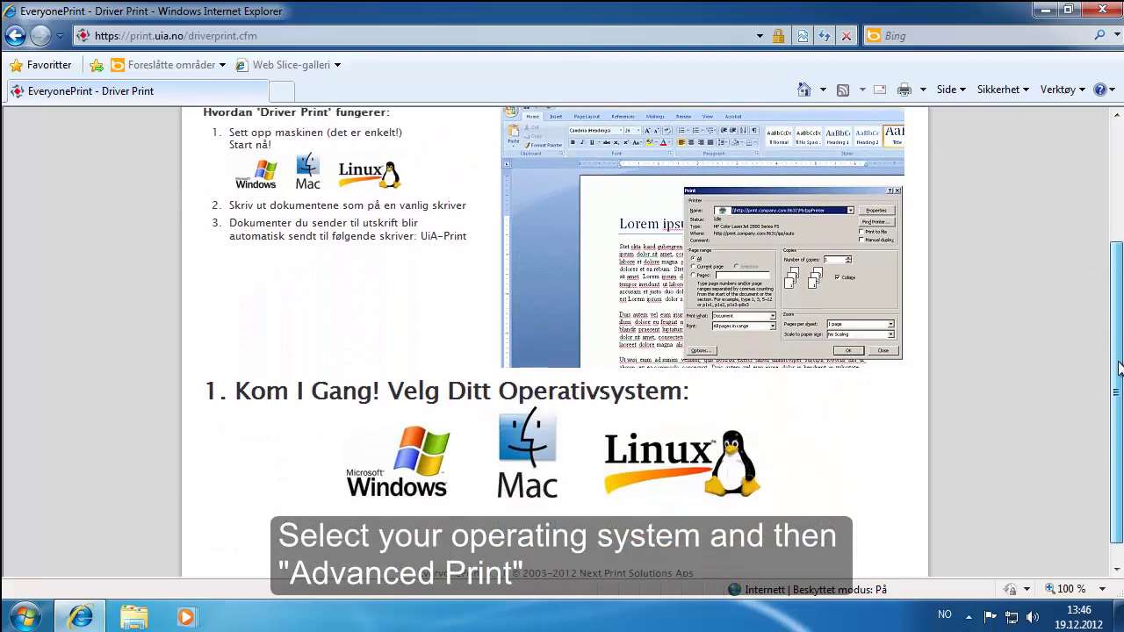
{"action": "left_click", "coordinate": [406, 451]}
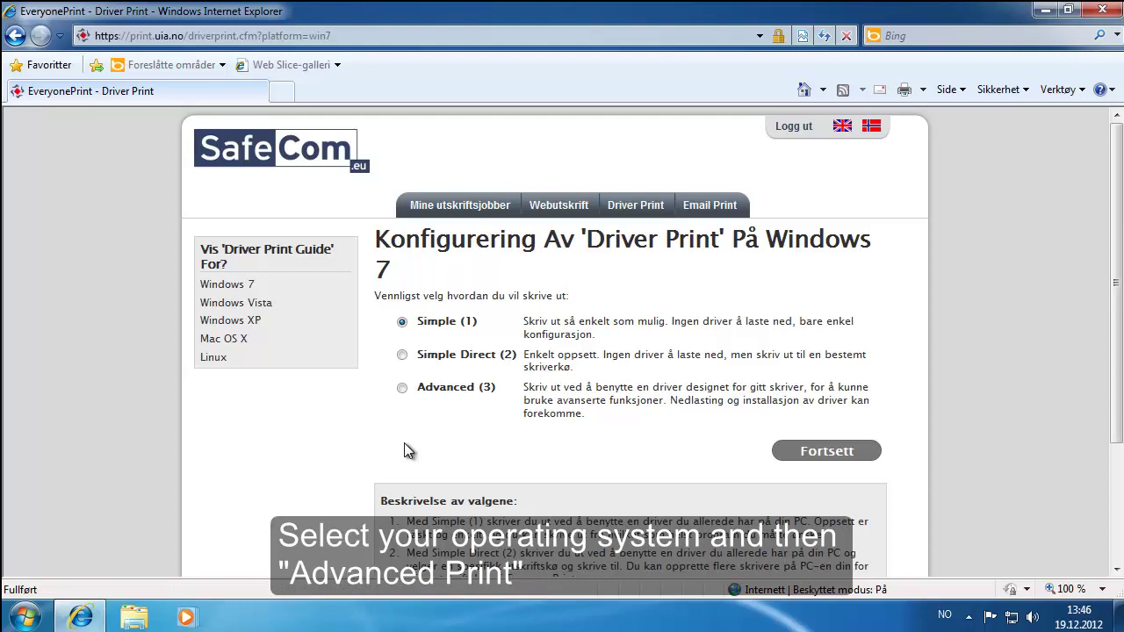
{"action": "left_click", "coordinate": [402, 387]}
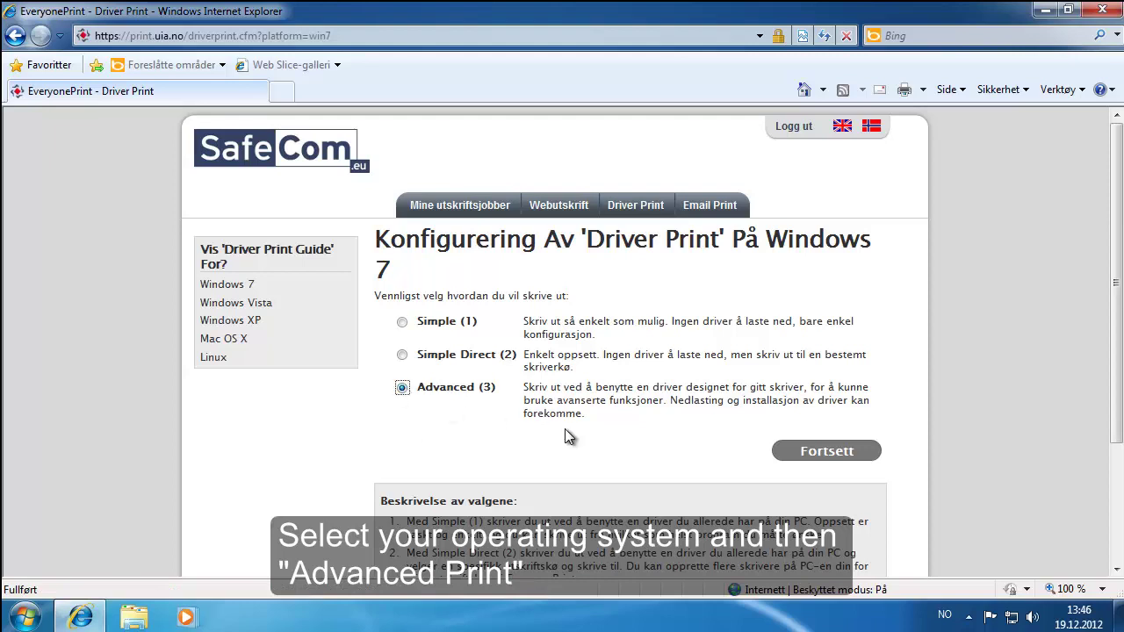
{"action": "left_click", "coordinate": [820, 457]}
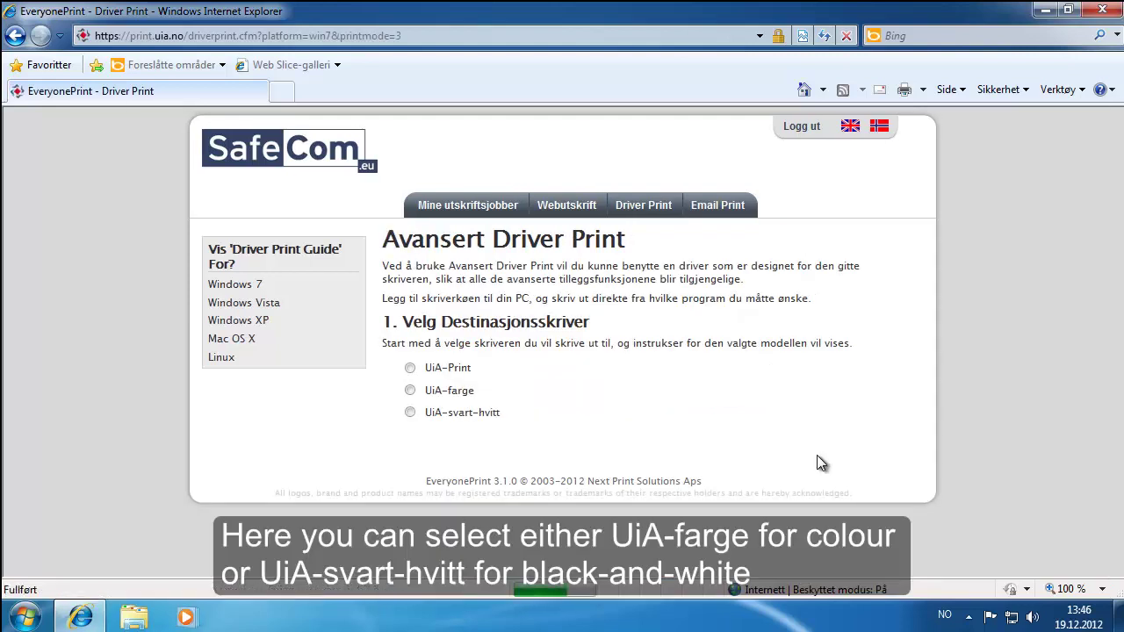
{"action": "left_click", "coordinate": [411, 391]}
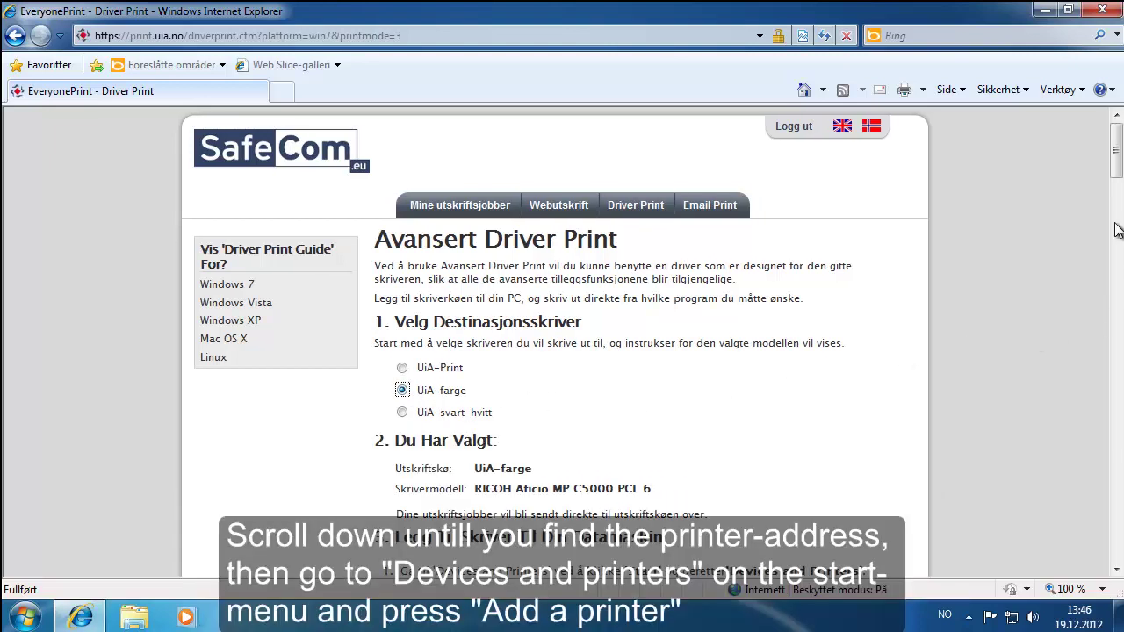
{"action": "left_click_drag", "start_coordinate": [1118, 171], "coordinate": [1091, 358]}
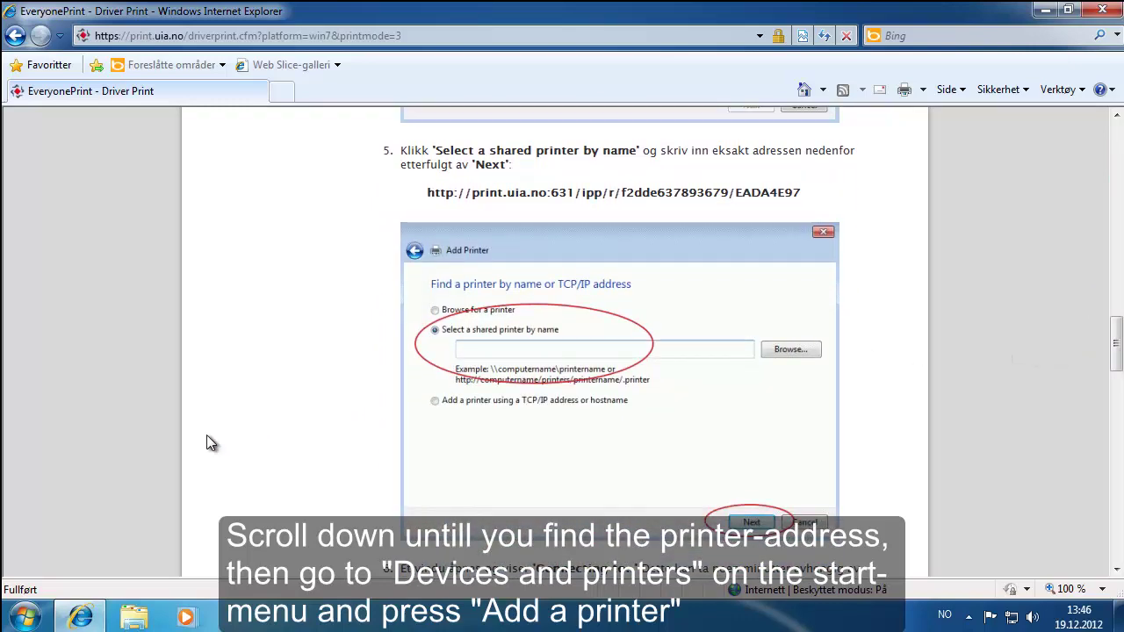
Step: Start adding a network printer from Windows' Enheter og skrivere, choosing to find an unlisted printer by name or TCP/IP address
{"action": "left_click", "coordinate": [25, 617]}
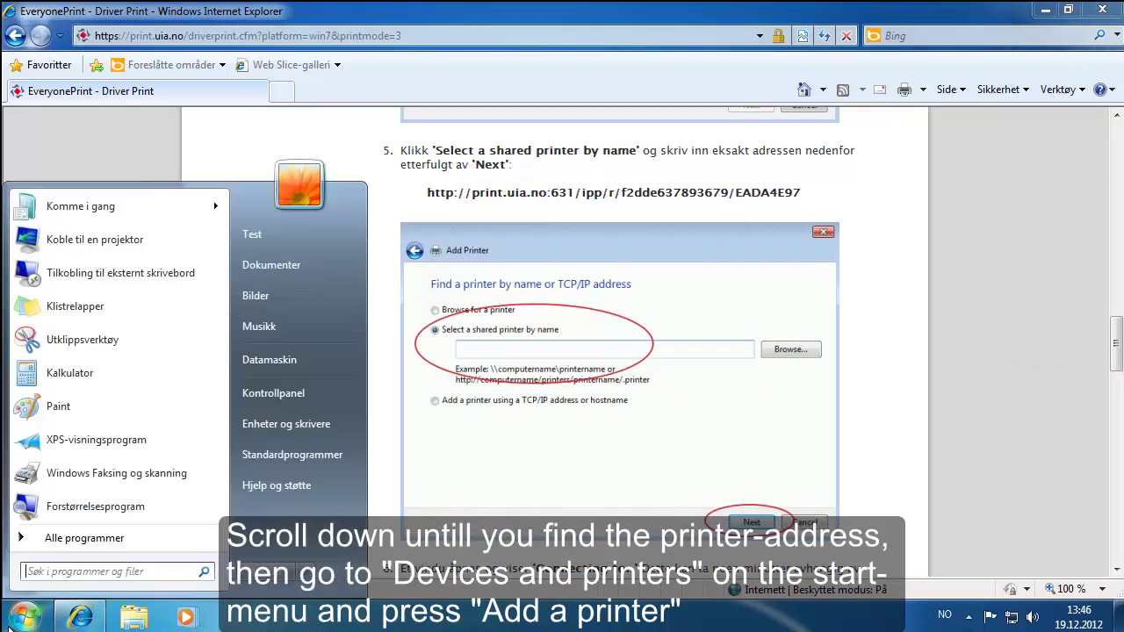
{"action": "left_click", "coordinate": [288, 421]}
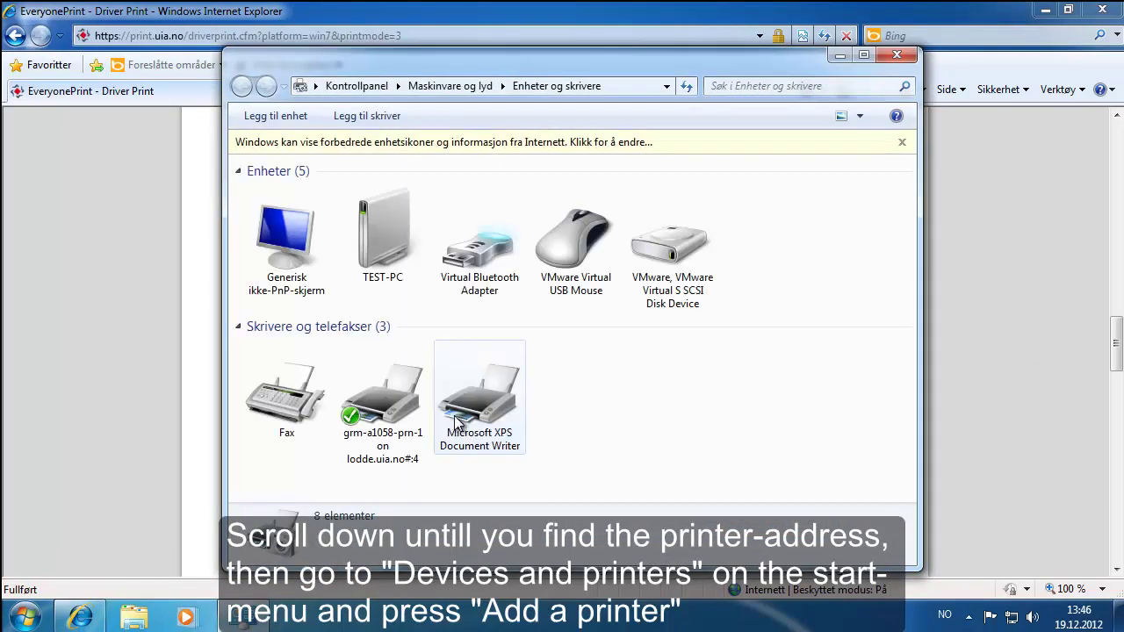
{"action": "left_click", "coordinate": [386, 118]}
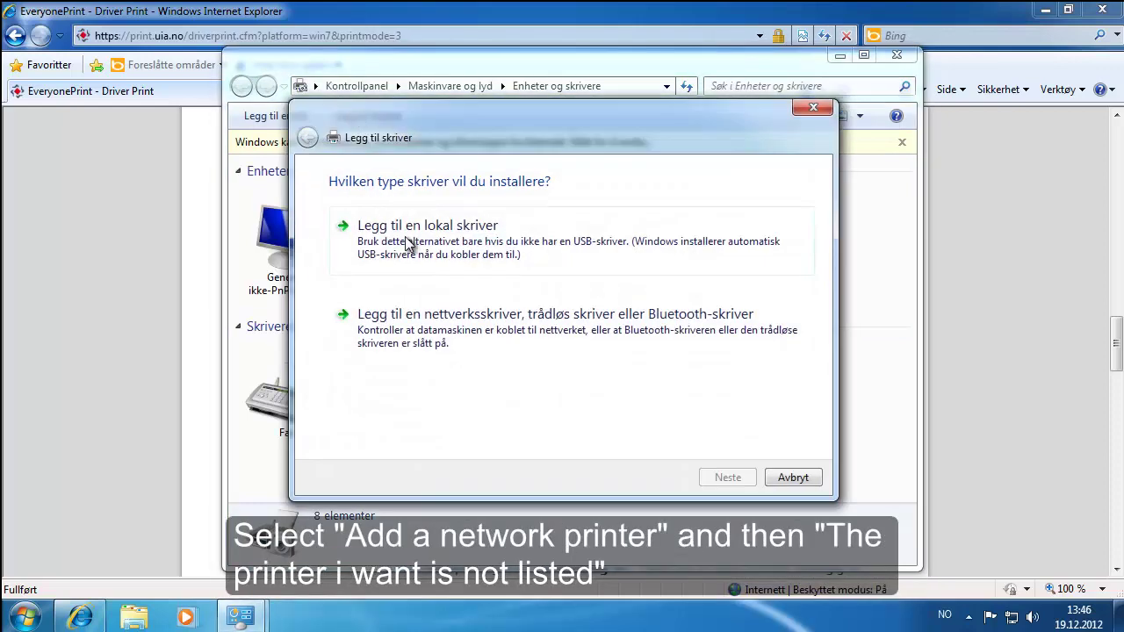
{"action": "left_click", "coordinate": [417, 330]}
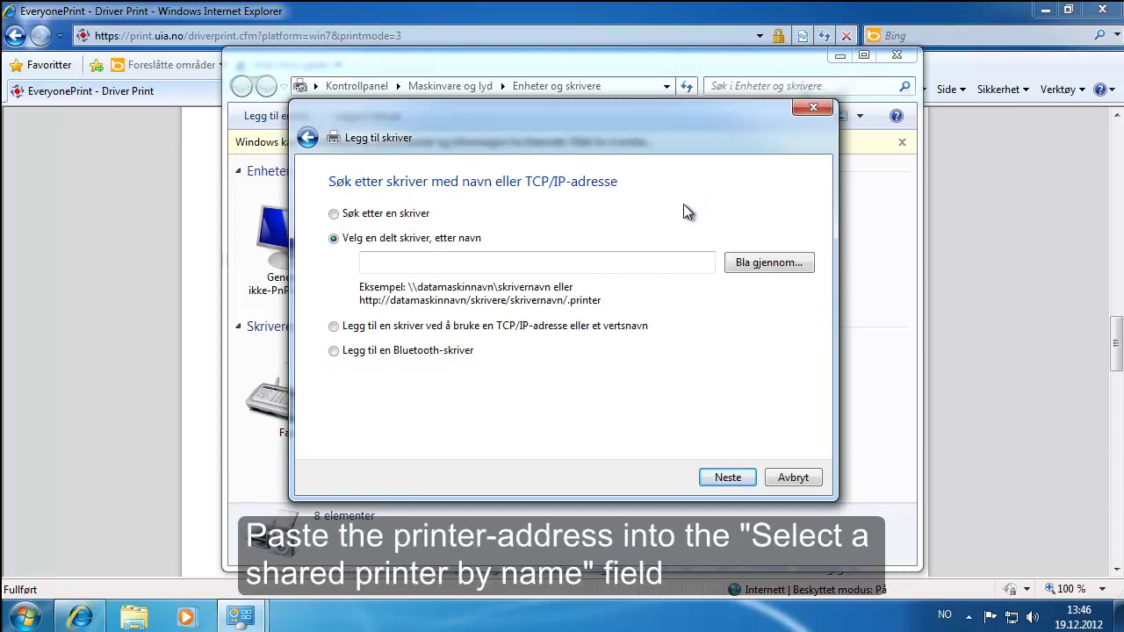
Step: Copy the UiA-farge printer address given in step 5 of the Driver Print guide
{"action": "left_click", "coordinate": [958, 271]}
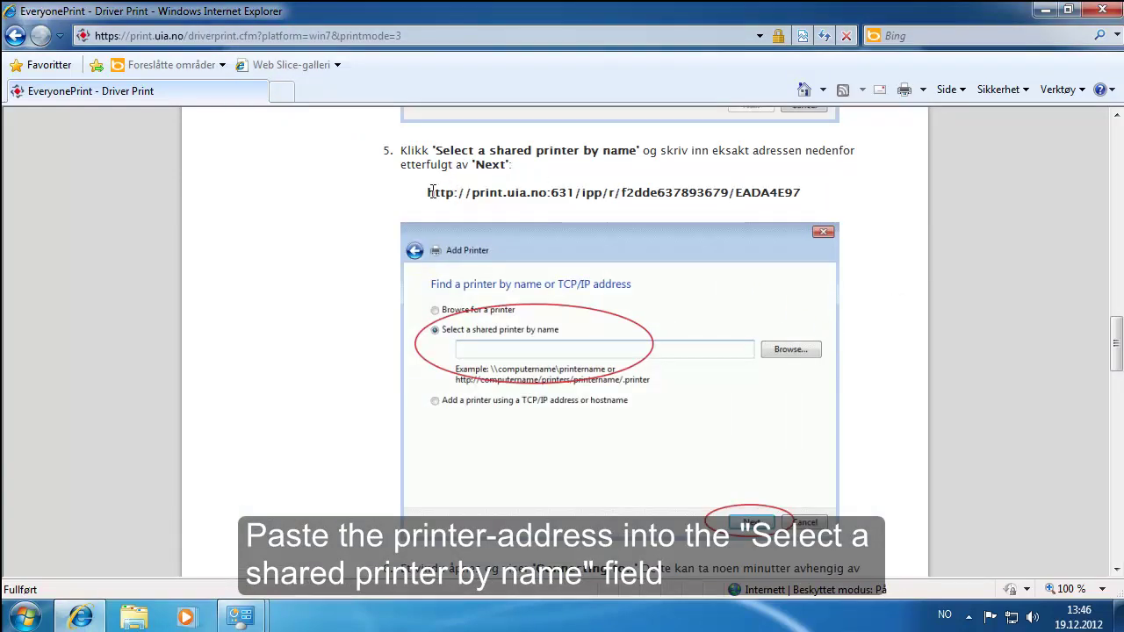
{"action": "left_click_drag", "start_coordinate": [430, 194], "coordinate": [782, 200]}
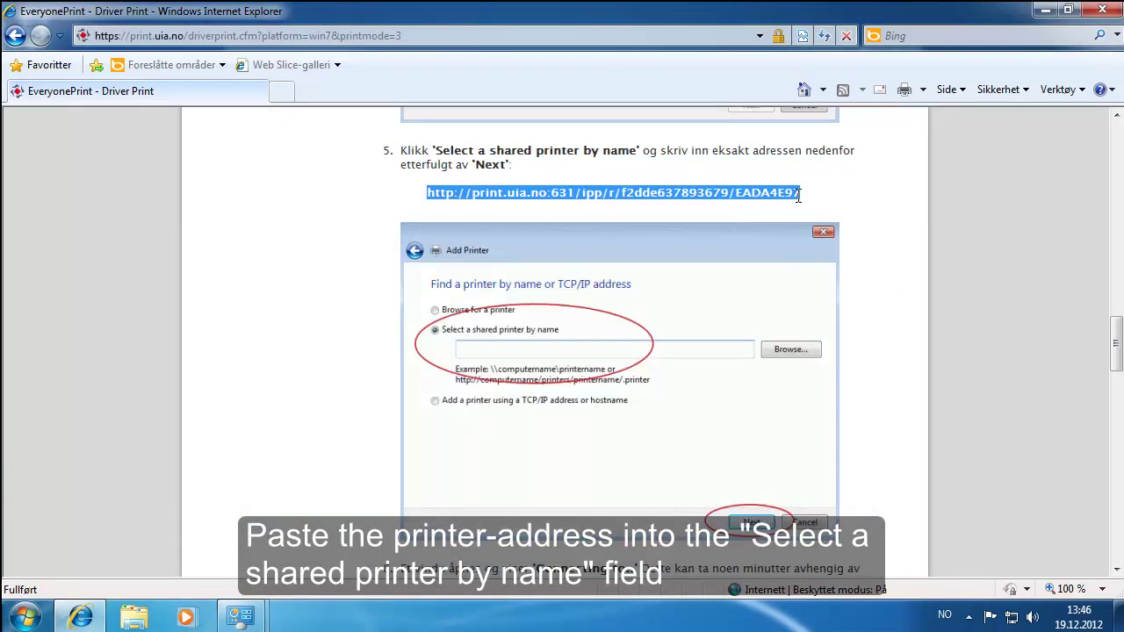
{"action": "right_click", "coordinate": [705, 192]}
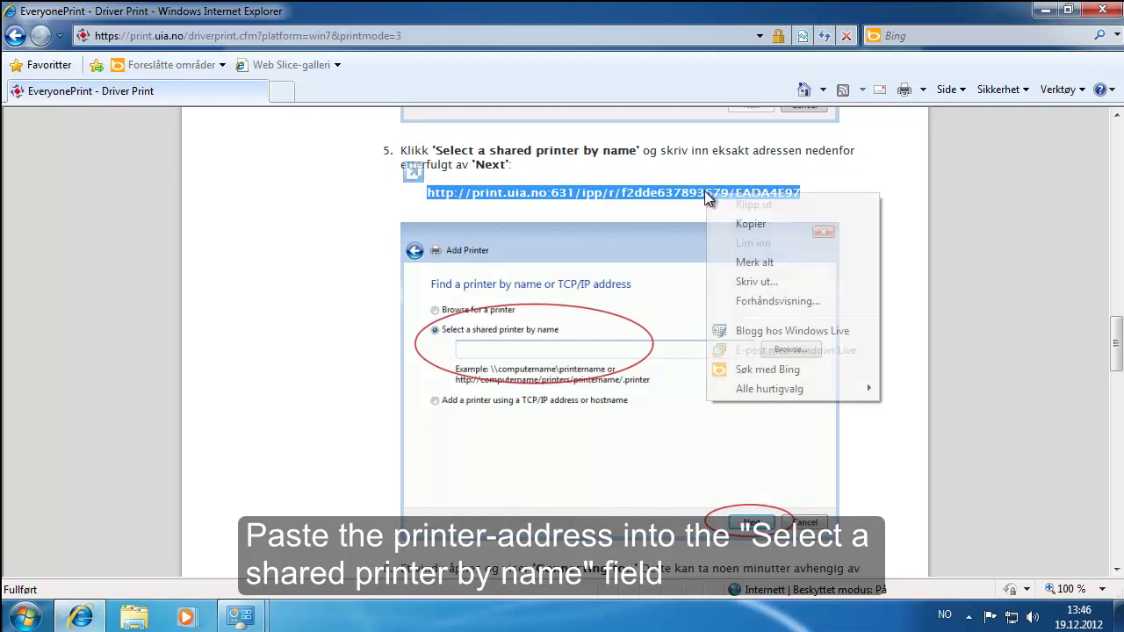
{"action": "left_click", "coordinate": [737, 223]}
Step: Paste the copied UiA-farge address as the shared printer name in the Legg til skriver wizard and connect to it
{"action": "left_click", "coordinate": [240, 618]}
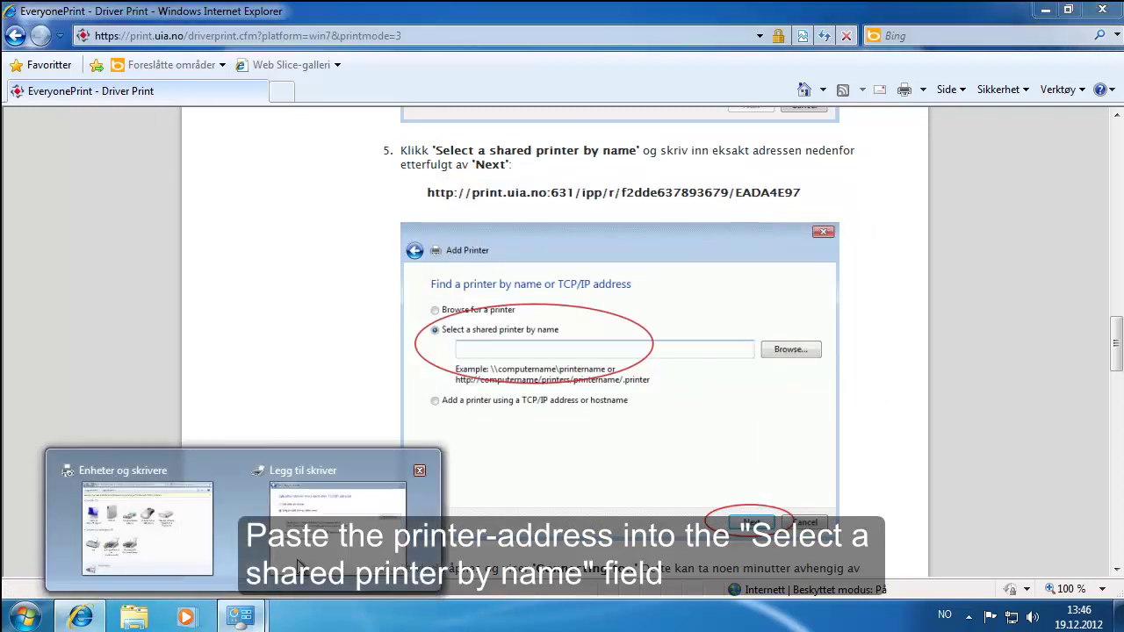
{"action": "left_click", "coordinate": [299, 564]}
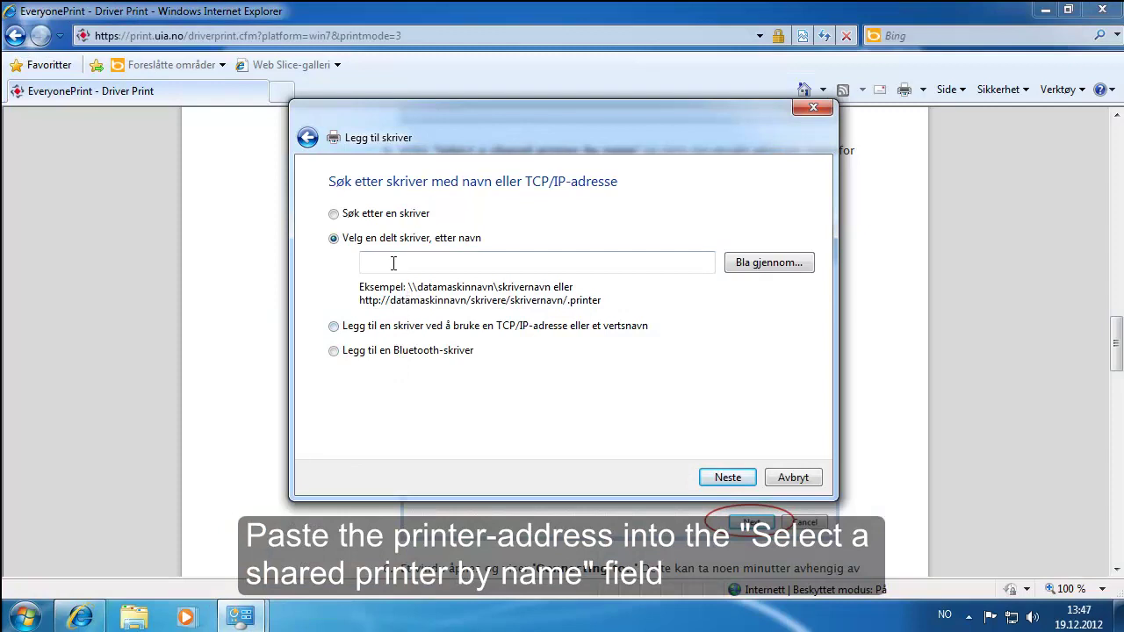
{"action": "left_click", "coordinate": [394, 264]}
{"action": "right_click", "coordinate": [394, 269]}
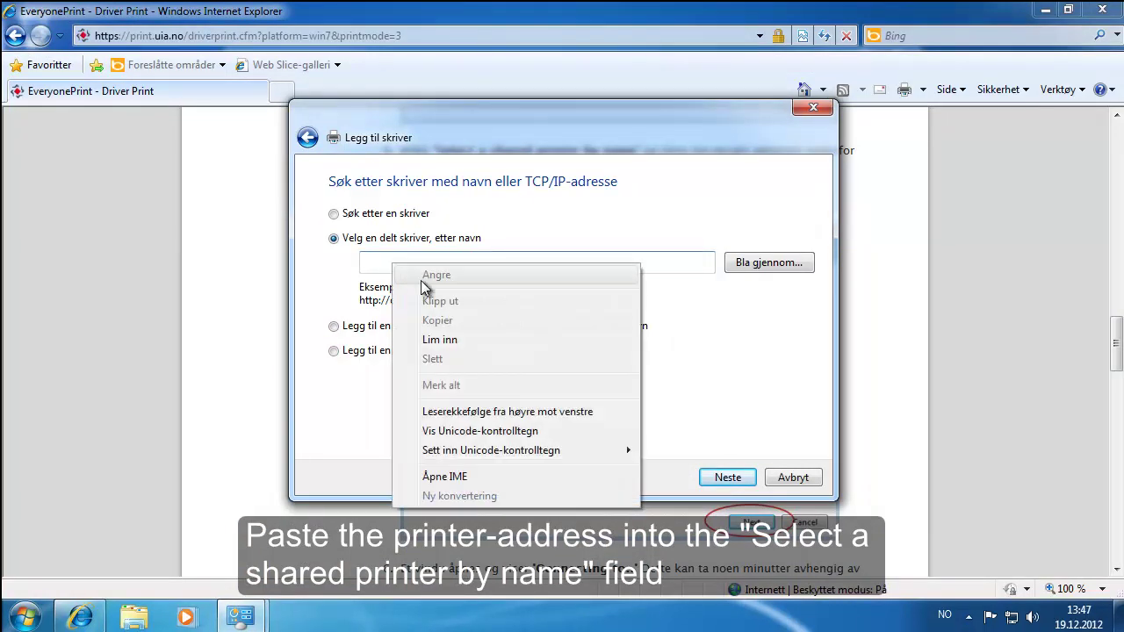
{"action": "left_click", "coordinate": [438, 342]}
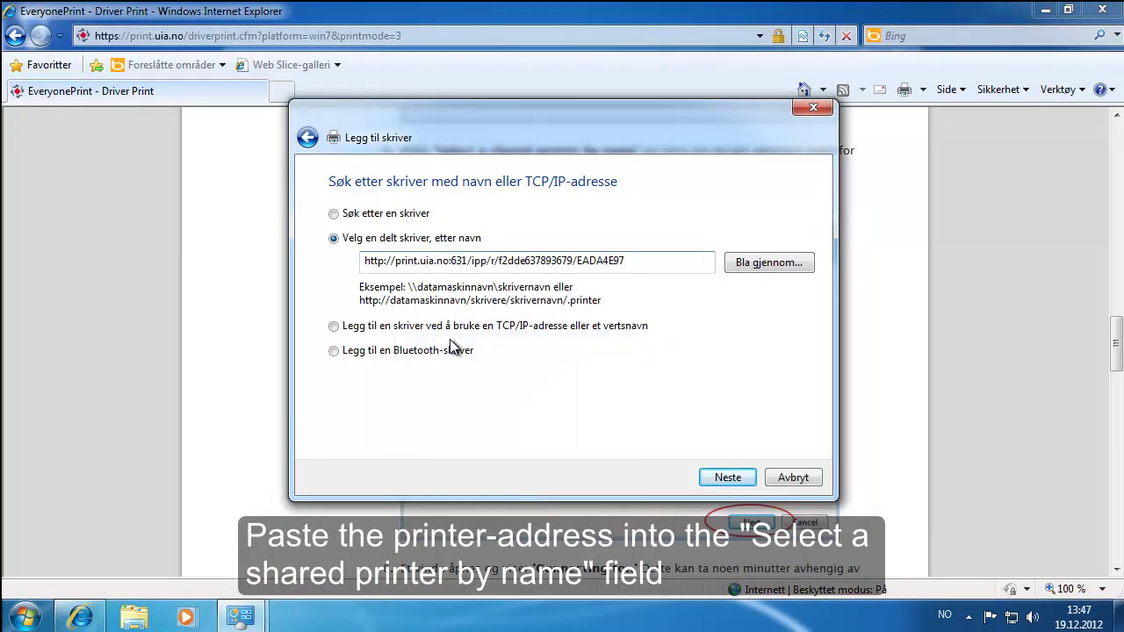
{"action": "left_click", "coordinate": [728, 479]}
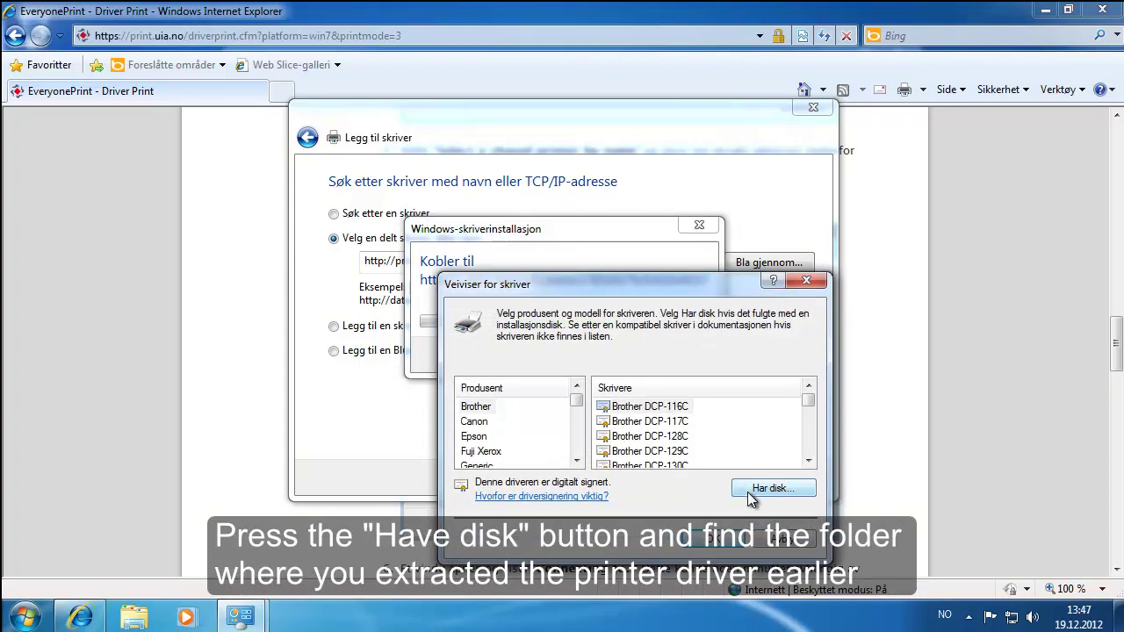
Step: Load the printer driver from disk using the OEMSETUP file in the disk1 folder under C:\Temp\r52181en[1]
{"action": "left_click", "coordinate": [749, 492]}
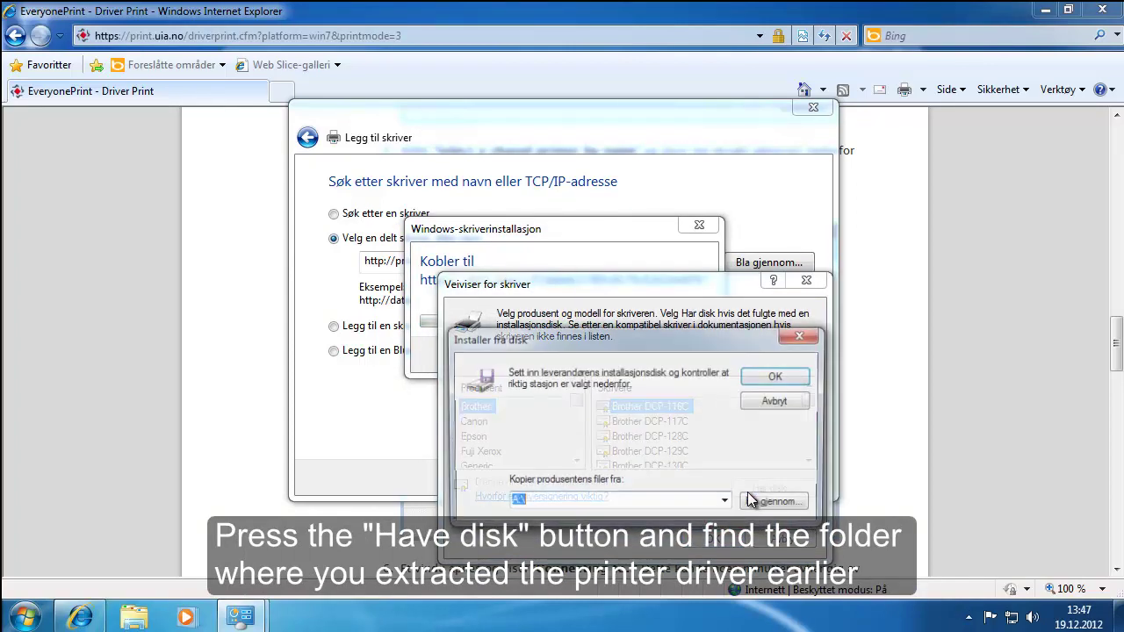
{"action": "left_click", "coordinate": [753, 504]}
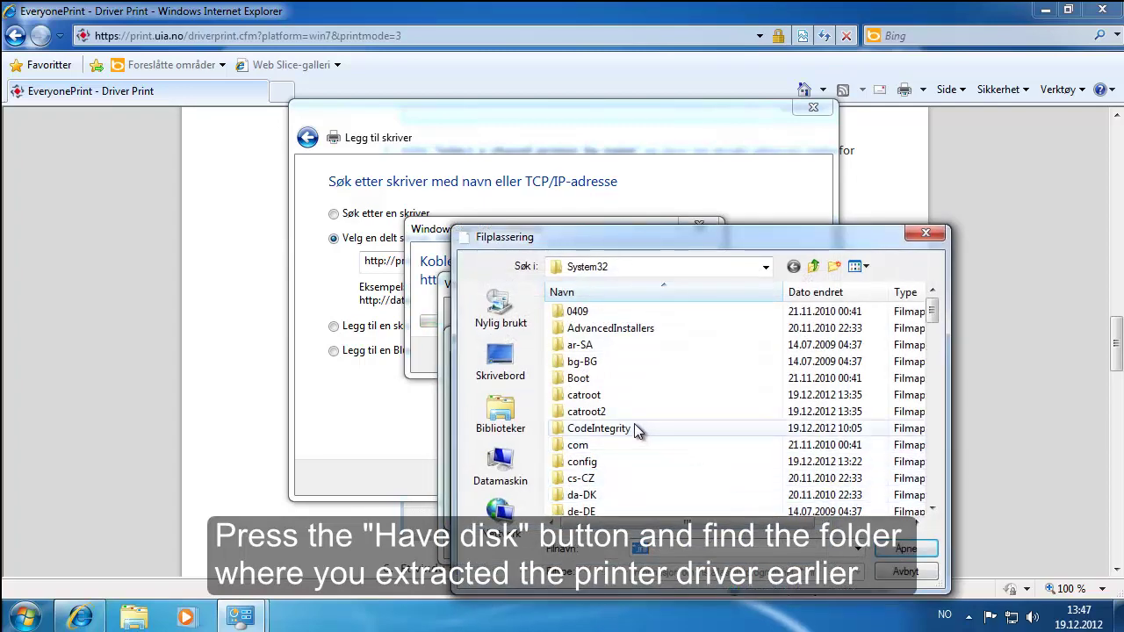
{"action": "left_click", "coordinate": [501, 465]}
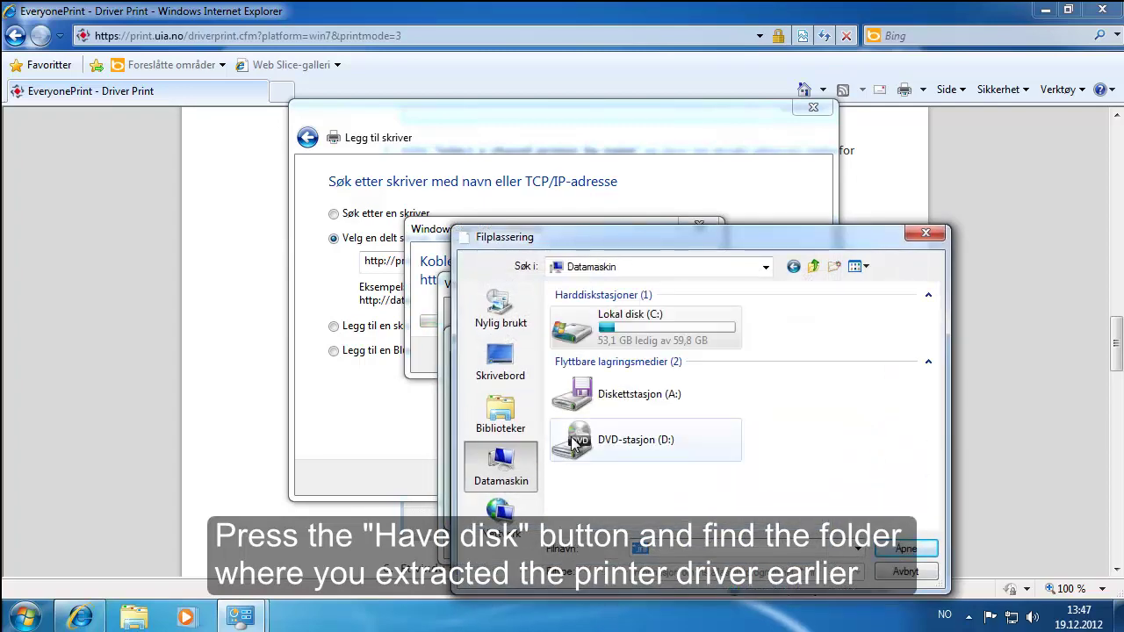
{"action": "left_click", "coordinate": [657, 343]}
{"action": "double_click", "coordinate": [657, 343]}
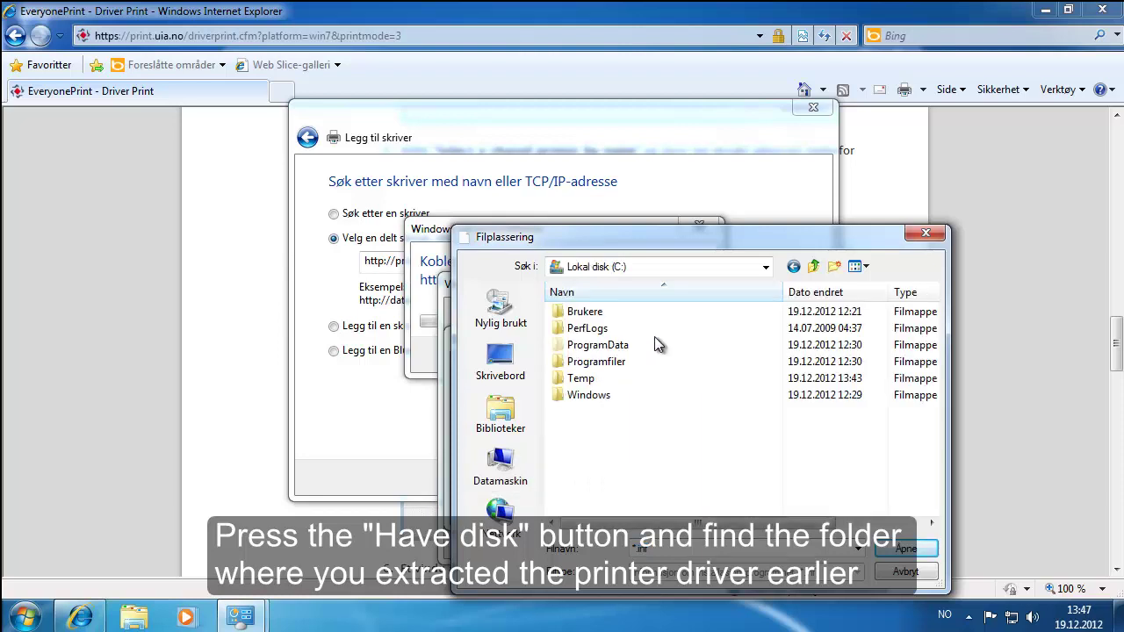
{"action": "double_click", "coordinate": [594, 378]}
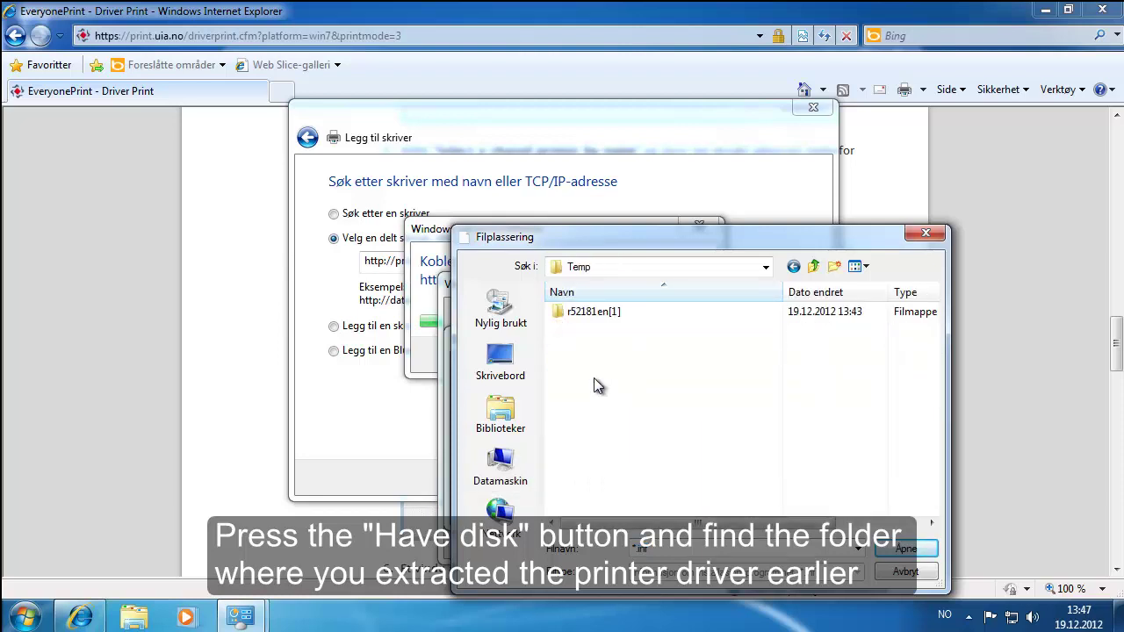
{"action": "left_click", "coordinate": [605, 317]}
{"action": "double_click", "coordinate": [605, 313]}
{"action": "double_click", "coordinate": [584, 313]}
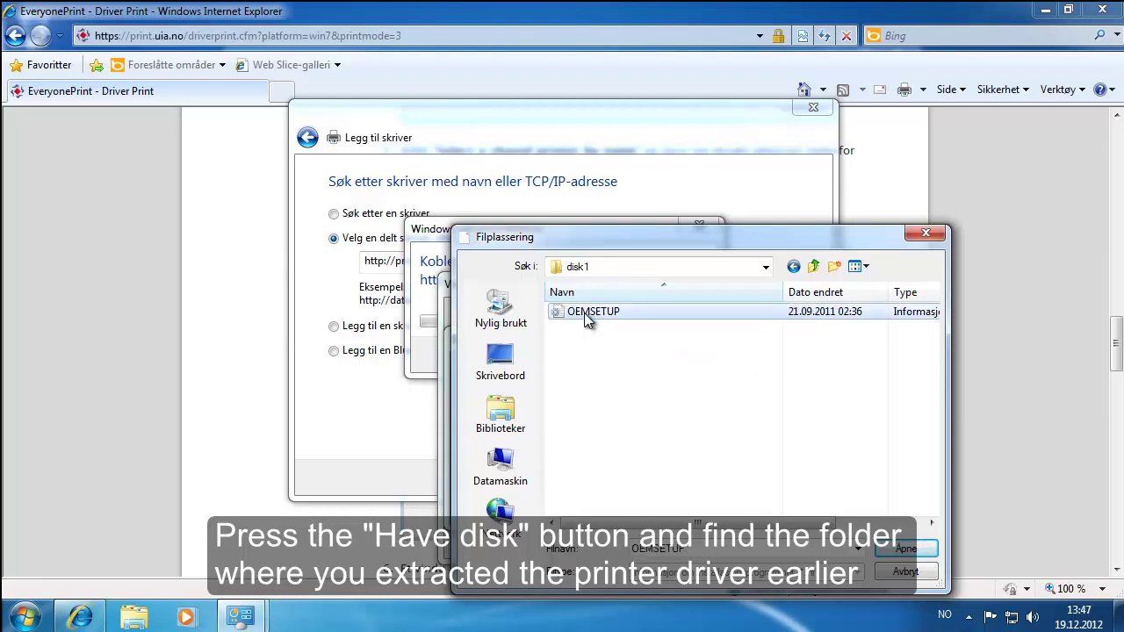
{"action": "left_click", "coordinate": [584, 312]}
{"action": "left_click", "coordinate": [912, 551]}
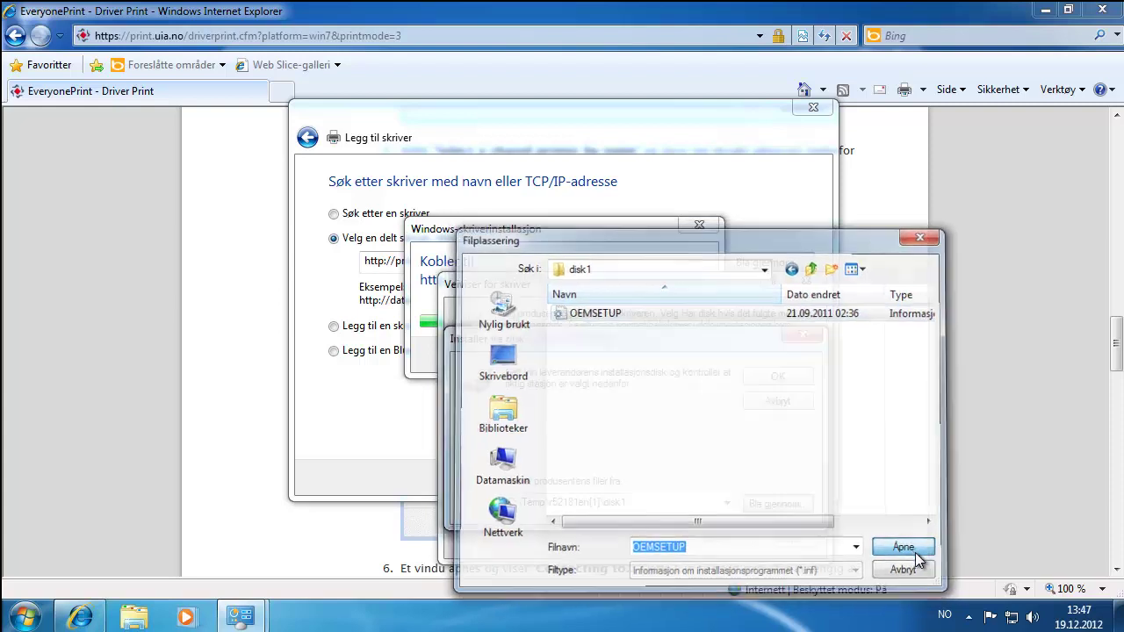
{"action": "left_click", "coordinate": [756, 376]}
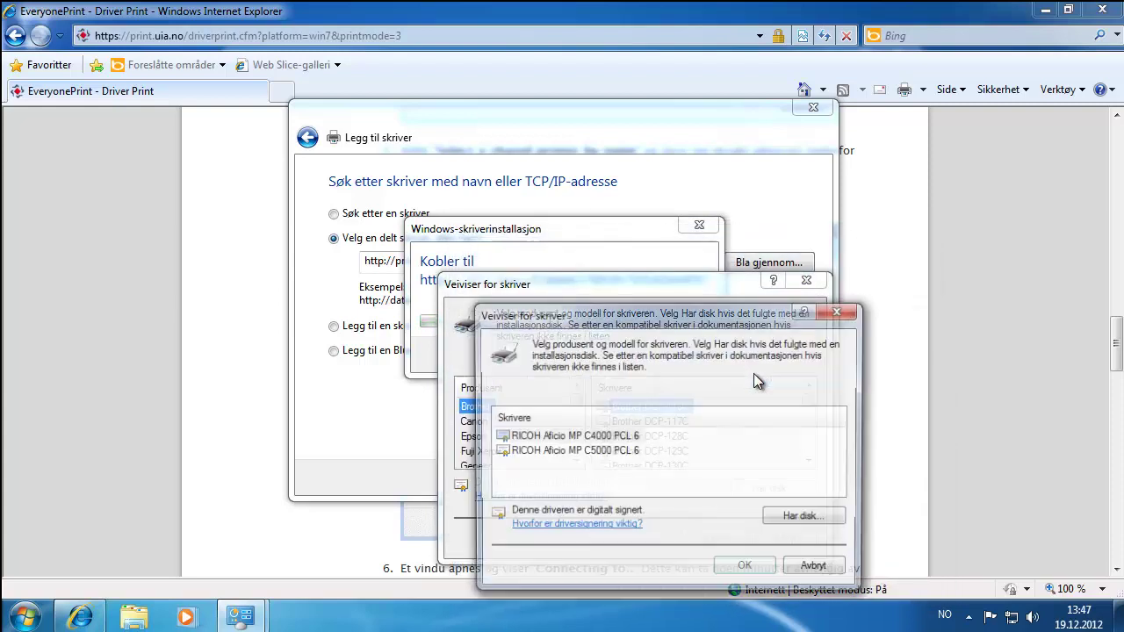
Step: Choose the RICOH Aficio MP C5000 PCL 6 driver for UiA-farge and continue past the connection stage
{"action": "left_click", "coordinate": [620, 449]}
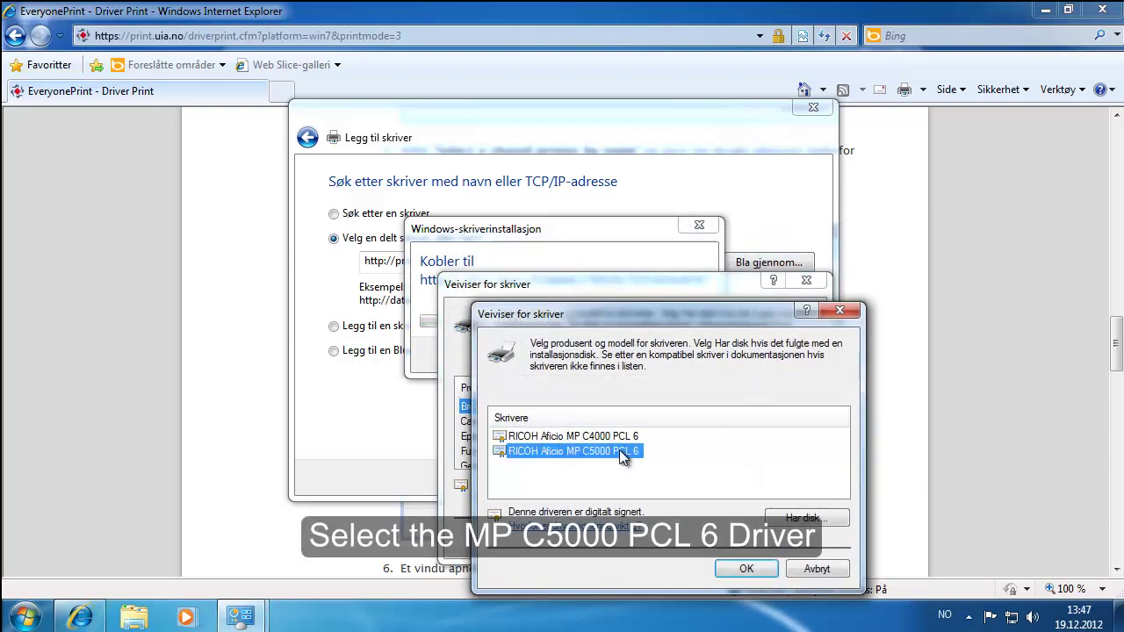
{"action": "left_click", "coordinate": [744, 571]}
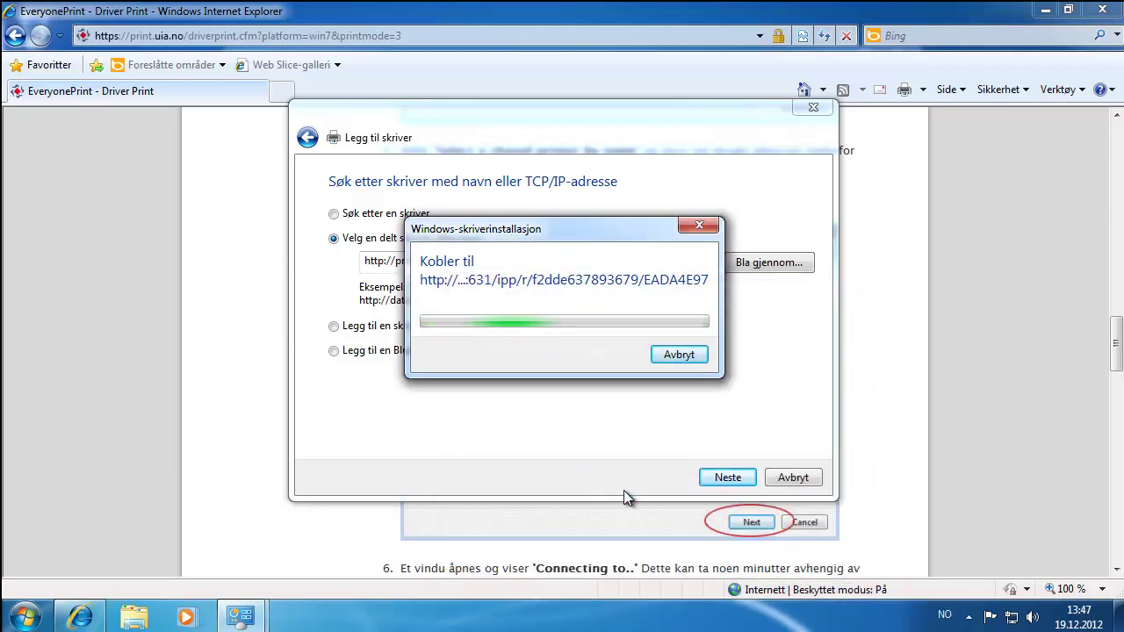
{"action": "left_click", "coordinate": [727, 481]}
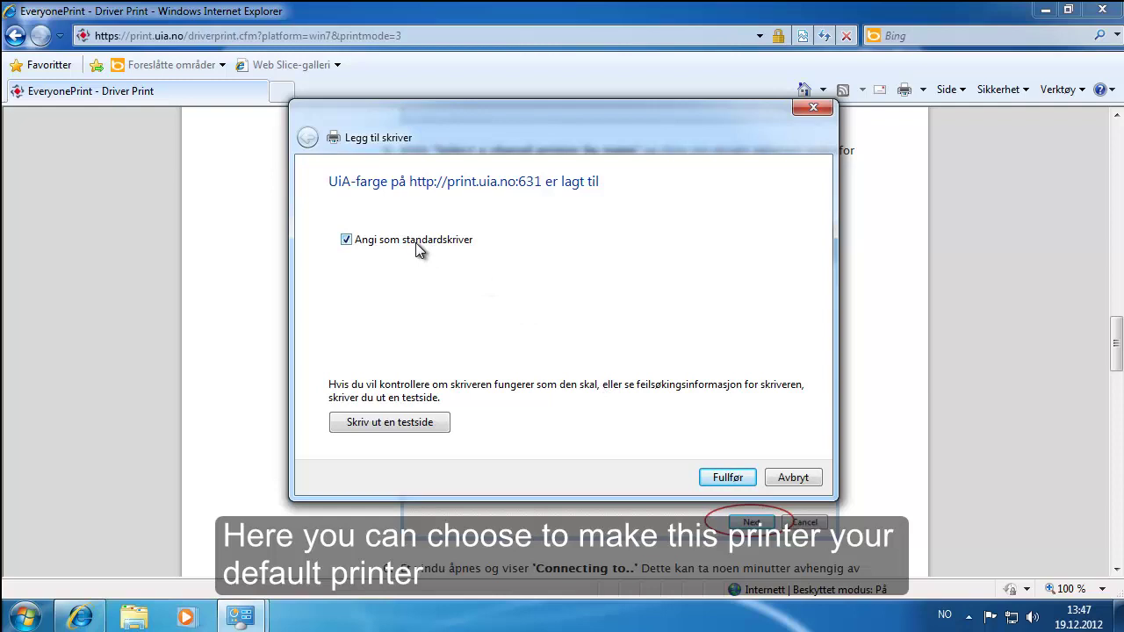
Step: Finish adding UiA-farge as the default printer and open Enheter og skrivere
{"action": "left_click", "coordinate": [728, 477]}
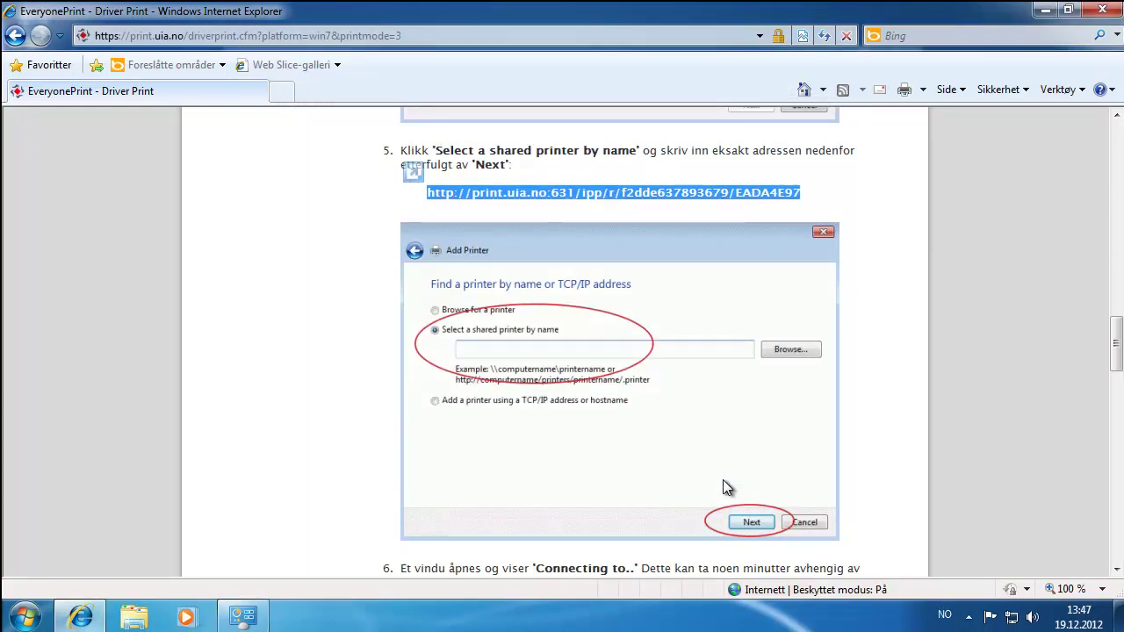
{"action": "left_click", "coordinate": [26, 615]}
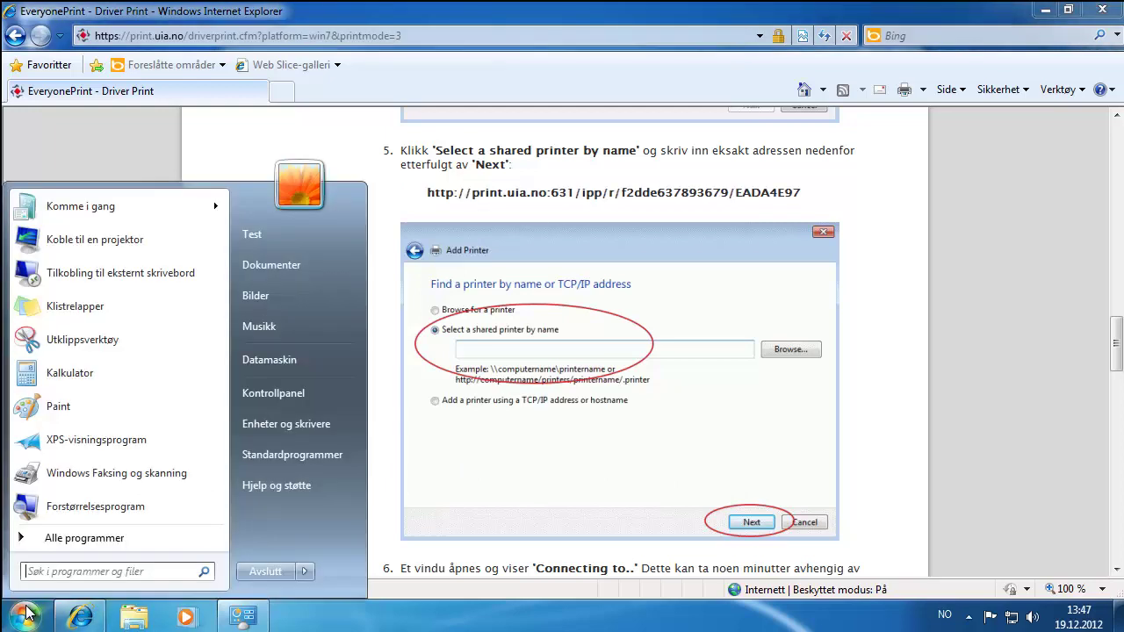
{"action": "left_click", "coordinate": [278, 428]}
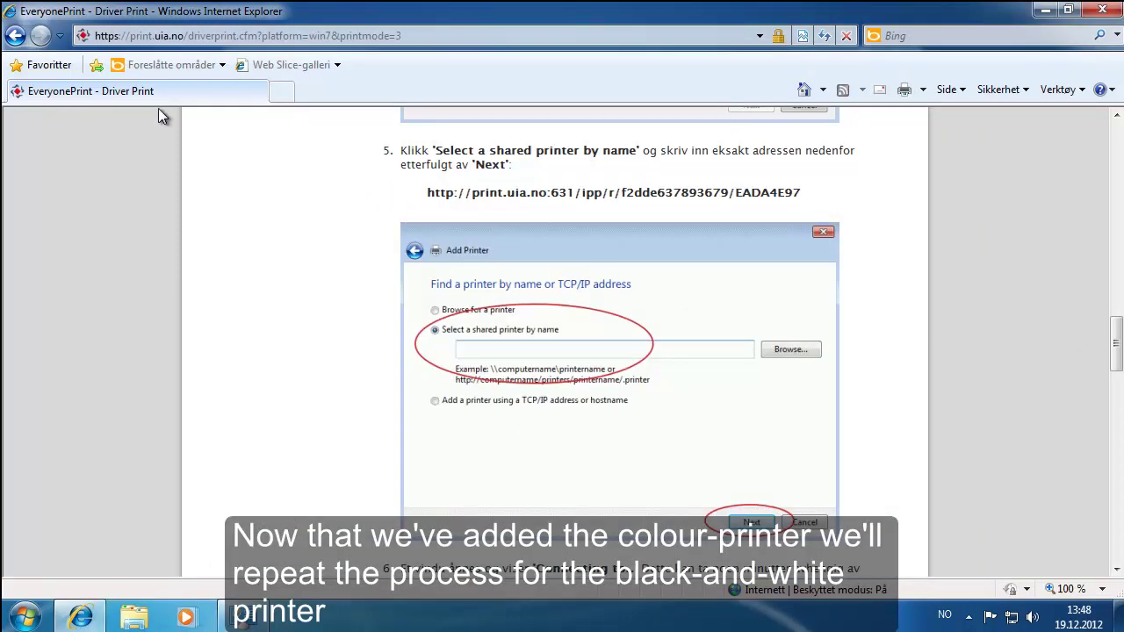
Step: Return to the Driver Print setup, continue in Advanced (3) mode and select UiA-svart-hvitt as the destination printer
{"action": "left_click", "coordinate": [16, 36]}
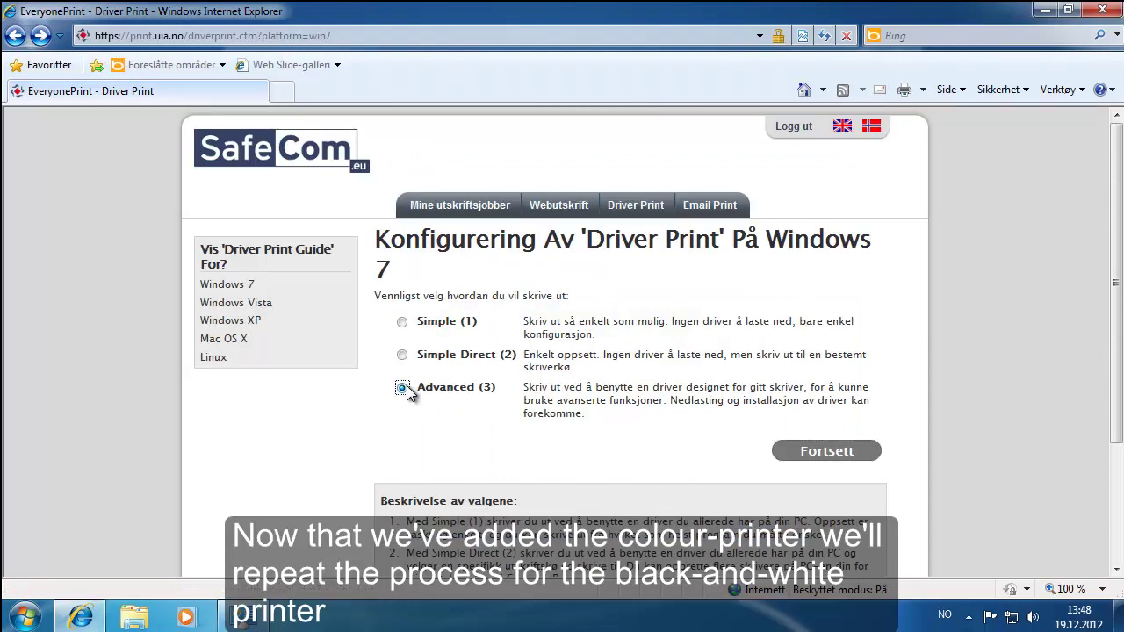
{"action": "left_click", "coordinate": [823, 453]}
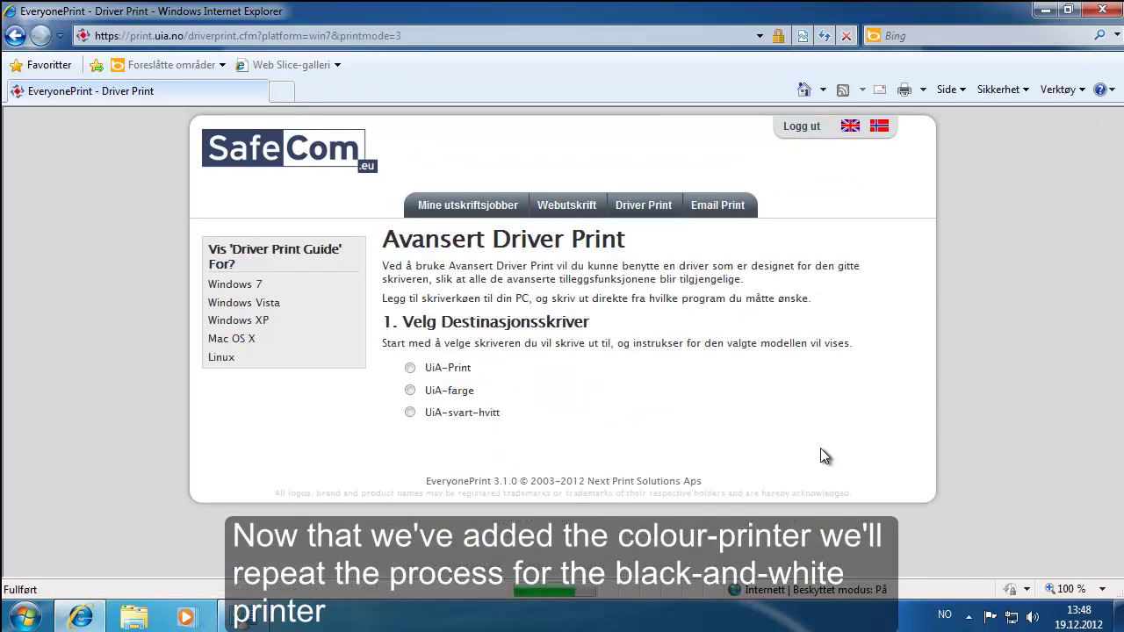
{"action": "left_click", "coordinate": [414, 414]}
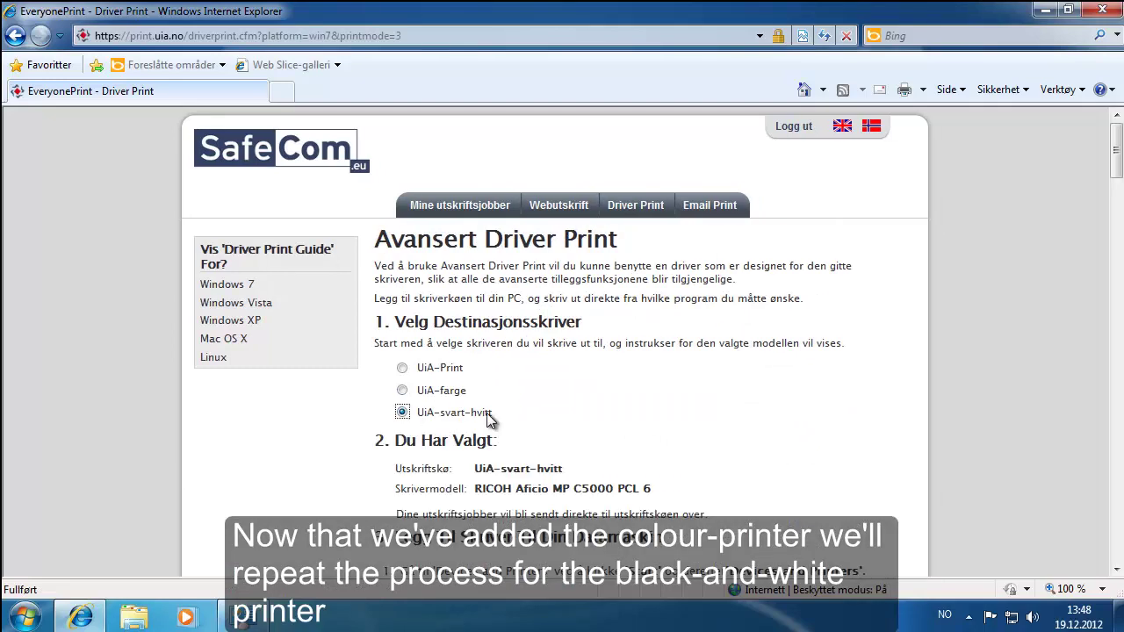
Step: Copy the UiA-svart-hvitt printer address given in step 5 of the Driver Print guide
{"action": "scroll", "coordinate": [665, 437], "scroll_direction": "down", "scroll_amount": 2}
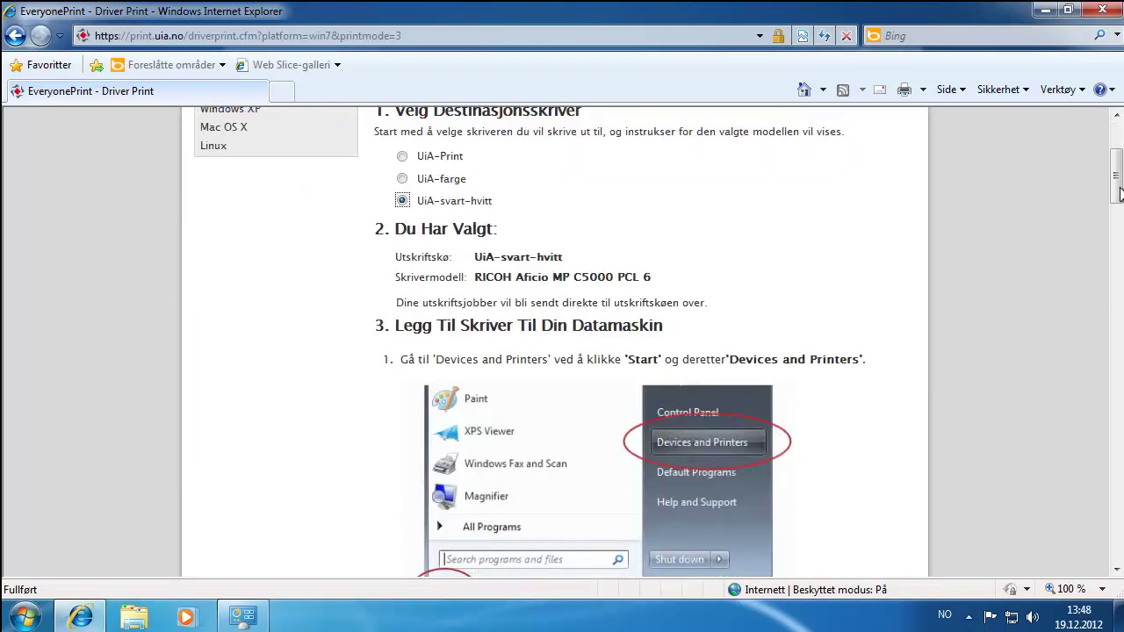
{"action": "left_click_drag", "start_coordinate": [1120, 193], "coordinate": [1120, 356]}
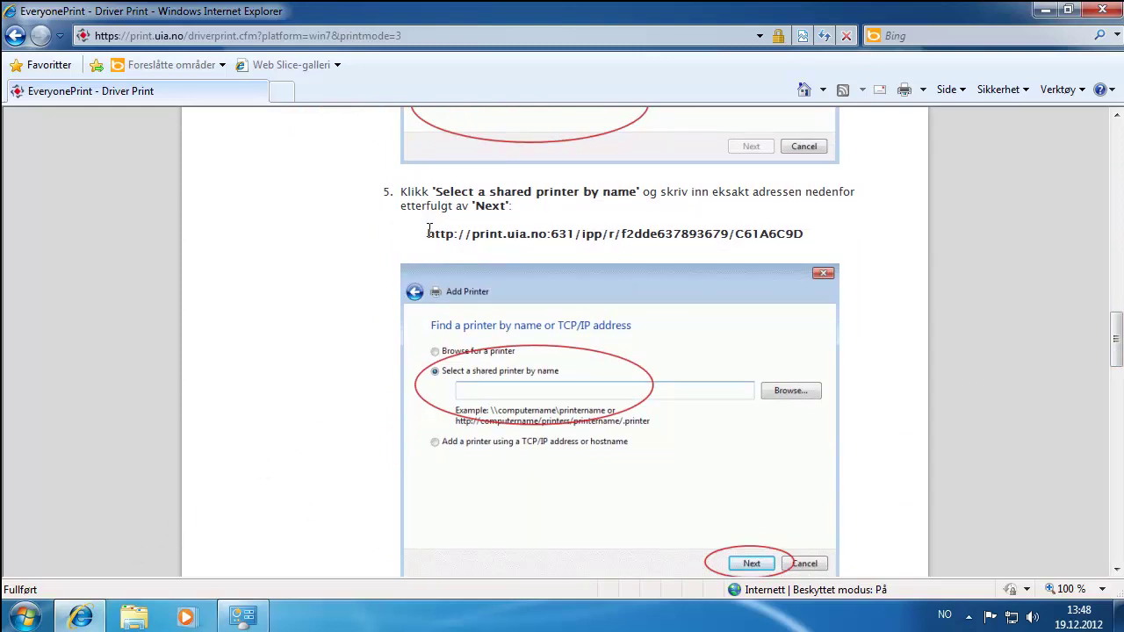
{"action": "left_click_drag", "start_coordinate": [428, 230], "coordinate": [802, 235]}
{"action": "right_click", "coordinate": [779, 236]}
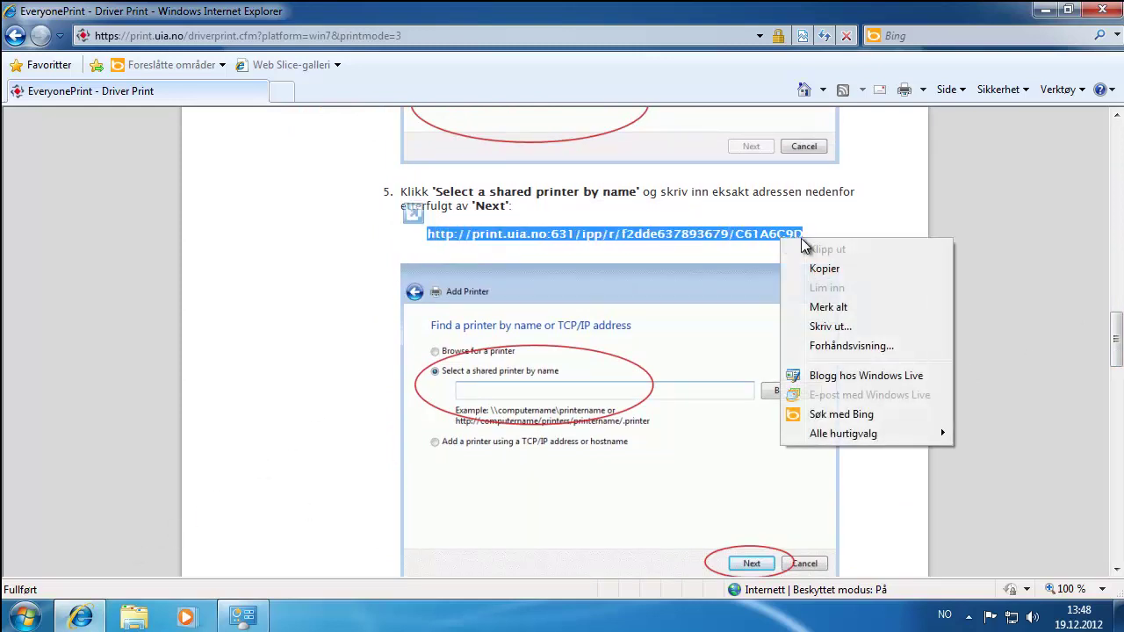
{"action": "left_click", "coordinate": [824, 268]}
Step: Start adding another network printer from Enheter og skrivere, choosing that the wanted printer is not listed
{"action": "left_click", "coordinate": [237, 618]}
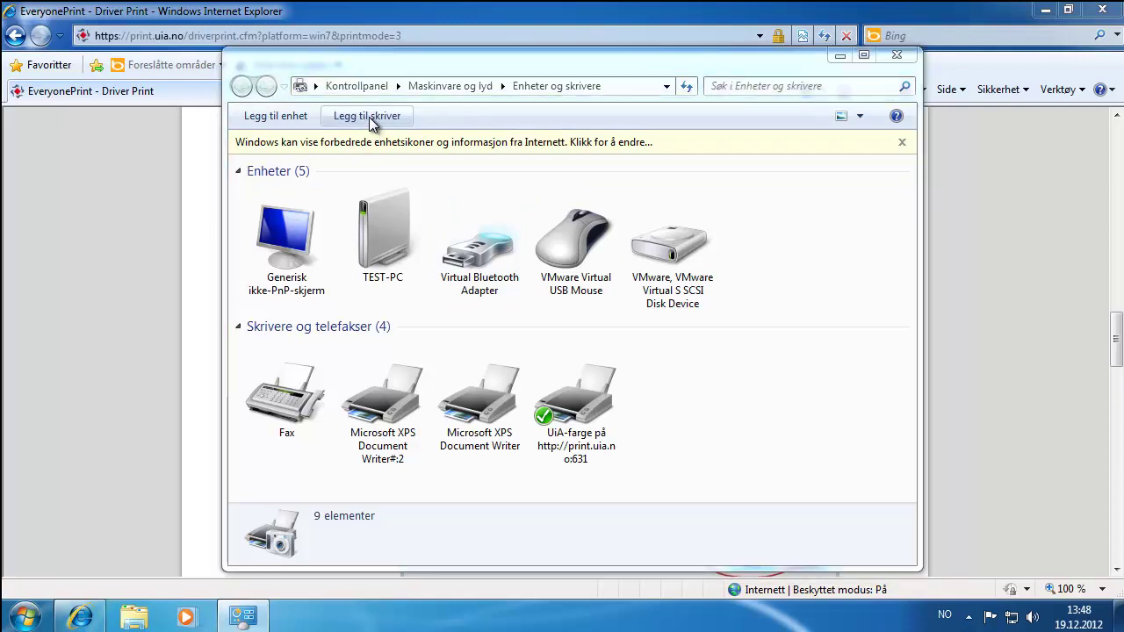
{"action": "left_click", "coordinate": [369, 117]}
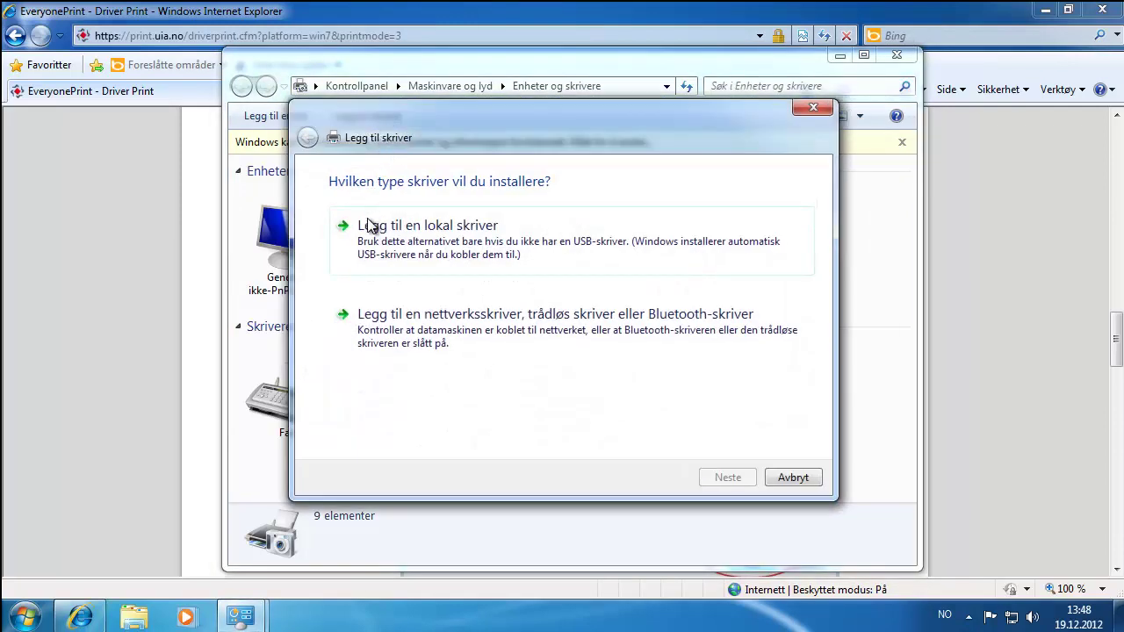
{"action": "left_click", "coordinate": [369, 329]}
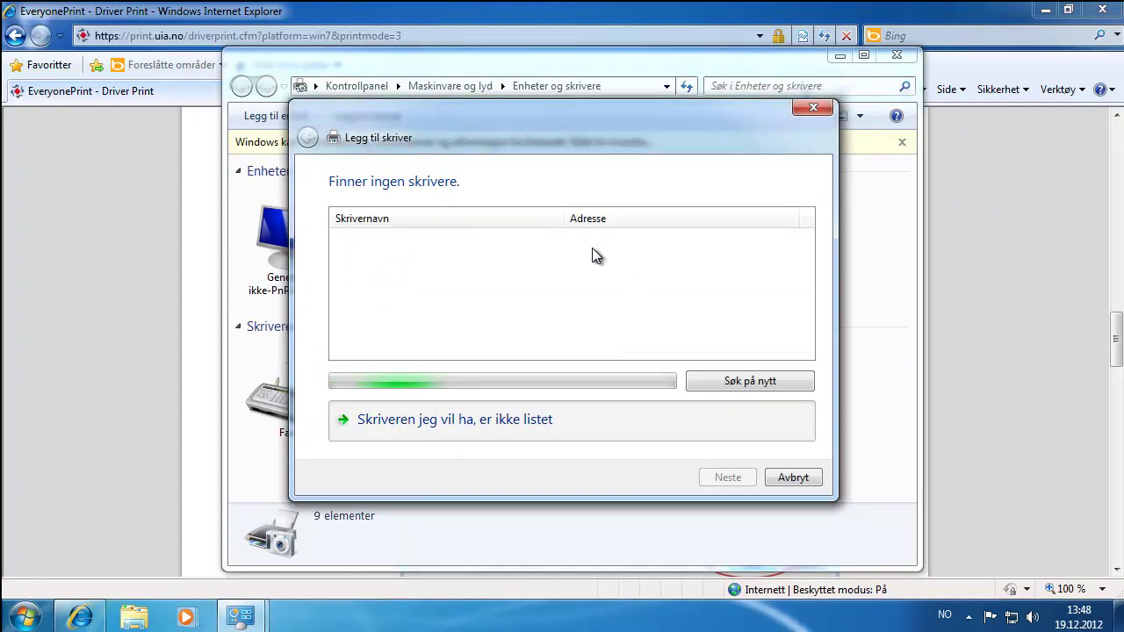
{"action": "left_click", "coordinate": [547, 409]}
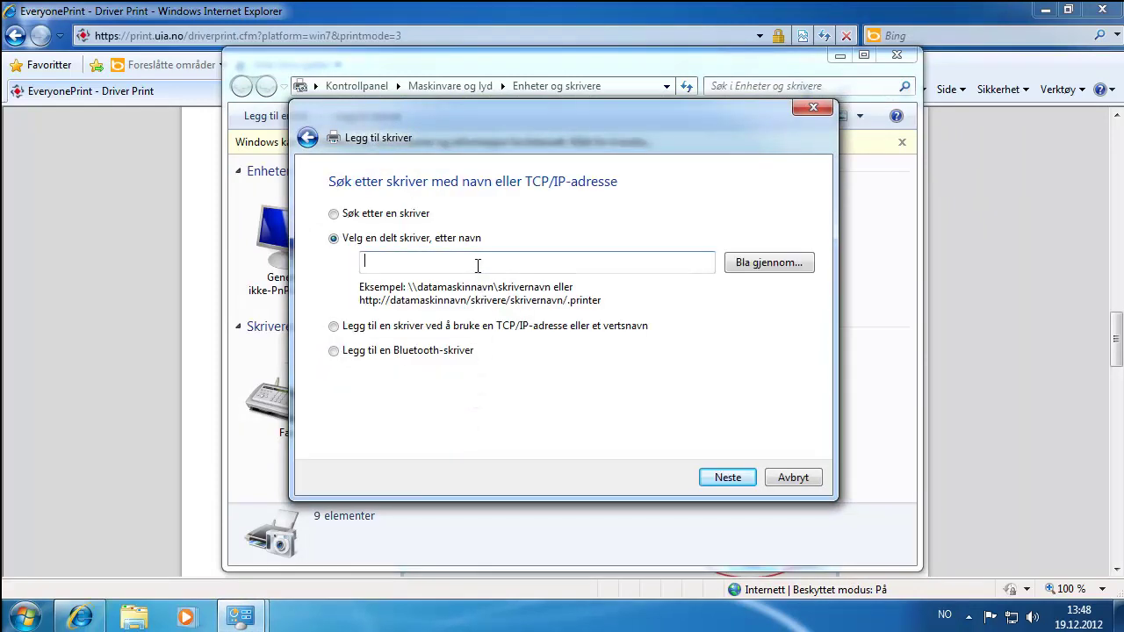
Step: Paste the copied UiA-svart-hvitt address as the shared printer name and connect to it
{"action": "right_click", "coordinate": [476, 265]}
{"action": "left_click", "coordinate": [524, 343]}
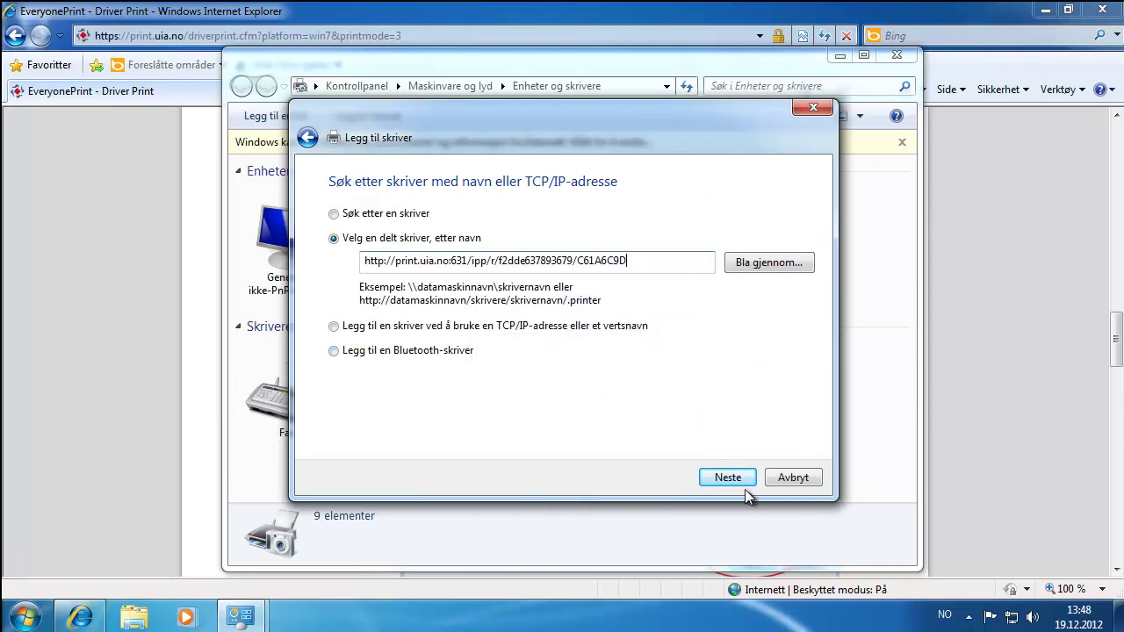
{"action": "left_click", "coordinate": [740, 478]}
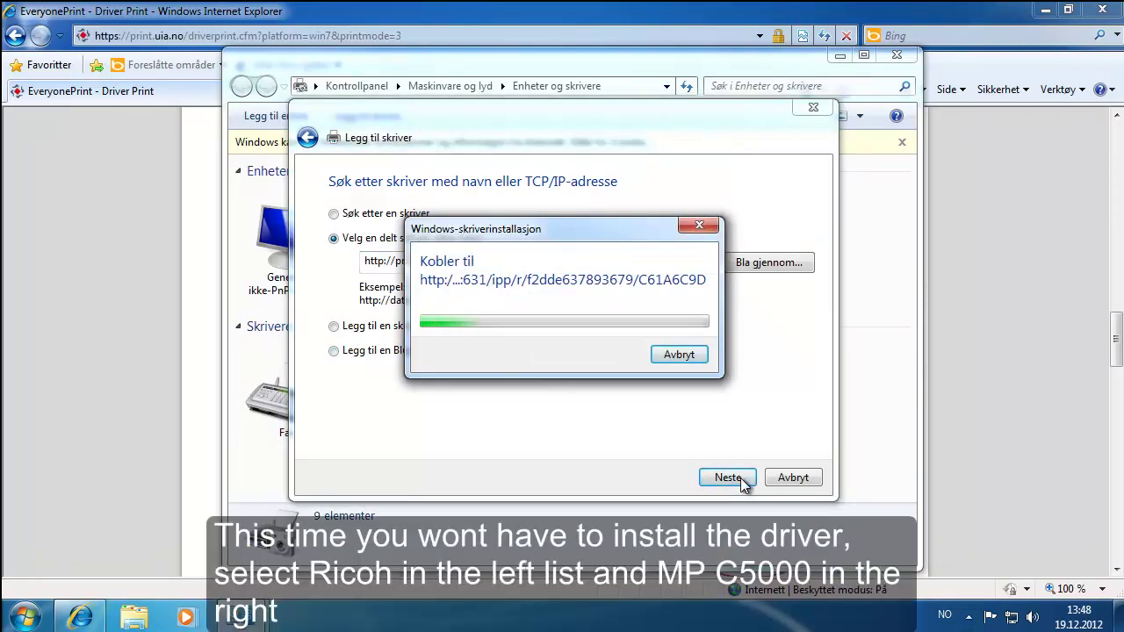
Step: Choose Ricoh as the manufacturer and RICOH Aficio MP C5000 PCL 6 as the printer driver, and confirm the selection
{"action": "left_click_drag", "start_coordinate": [577, 402], "coordinate": [575, 441]}
{"action": "left_click", "coordinate": [481, 439]}
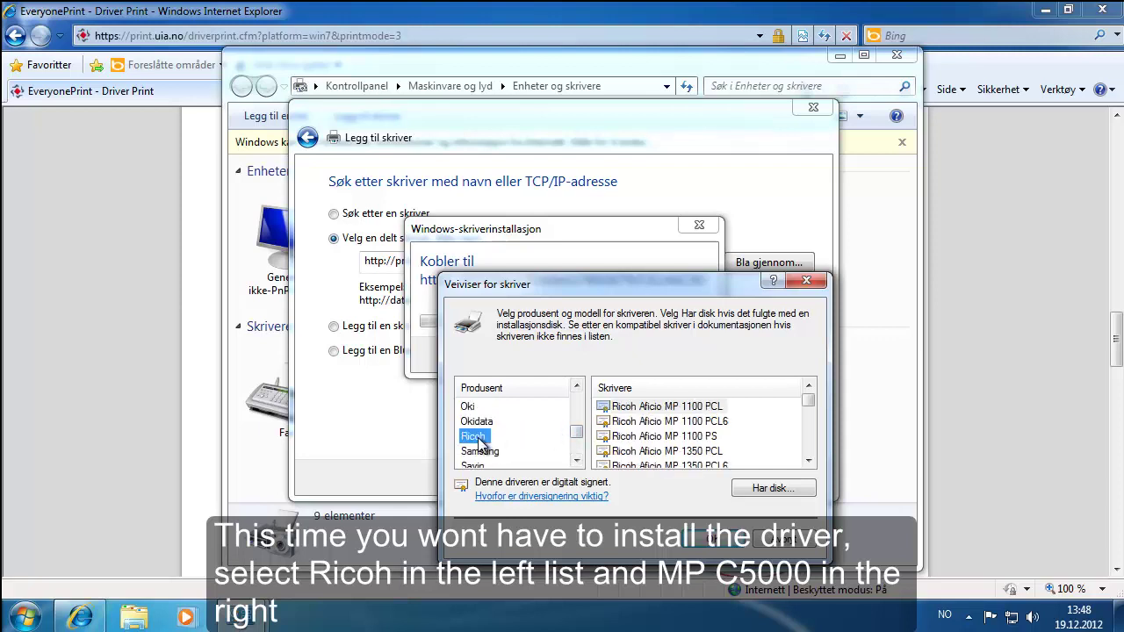
{"action": "left_click_drag", "start_coordinate": [809, 399], "coordinate": [807, 438]}
{"action": "scroll", "coordinate": [753, 420], "scroll_direction": "up", "scroll_amount": 2}
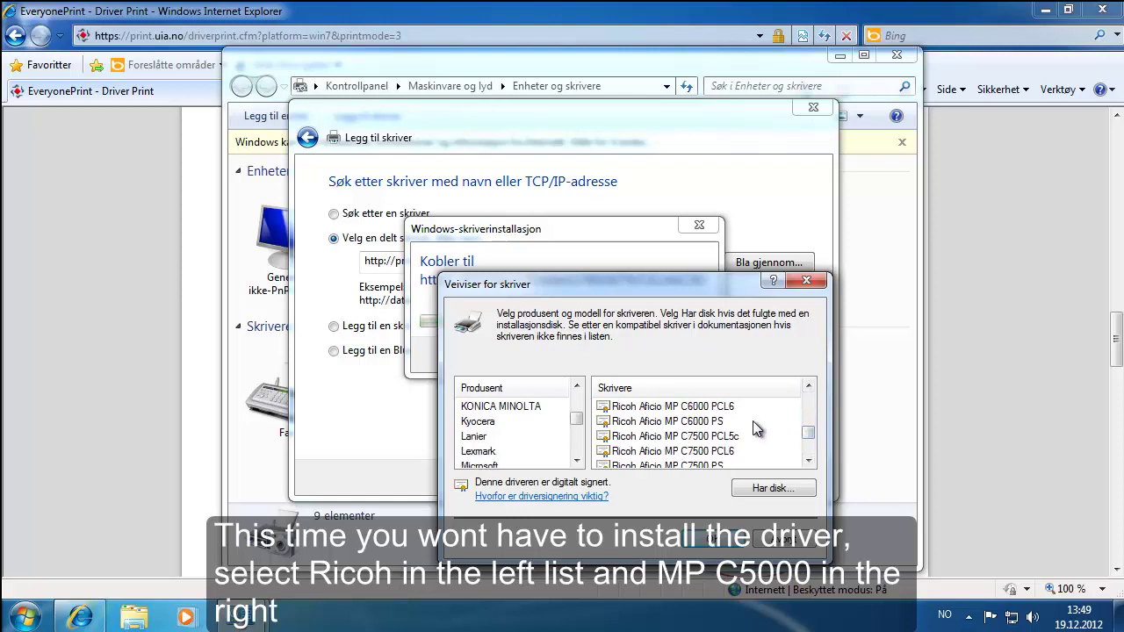
{"action": "left_click", "coordinate": [808, 387]}
{"action": "left_click", "coordinate": [808, 388]}
{"action": "left_click", "coordinate": [808, 388]}
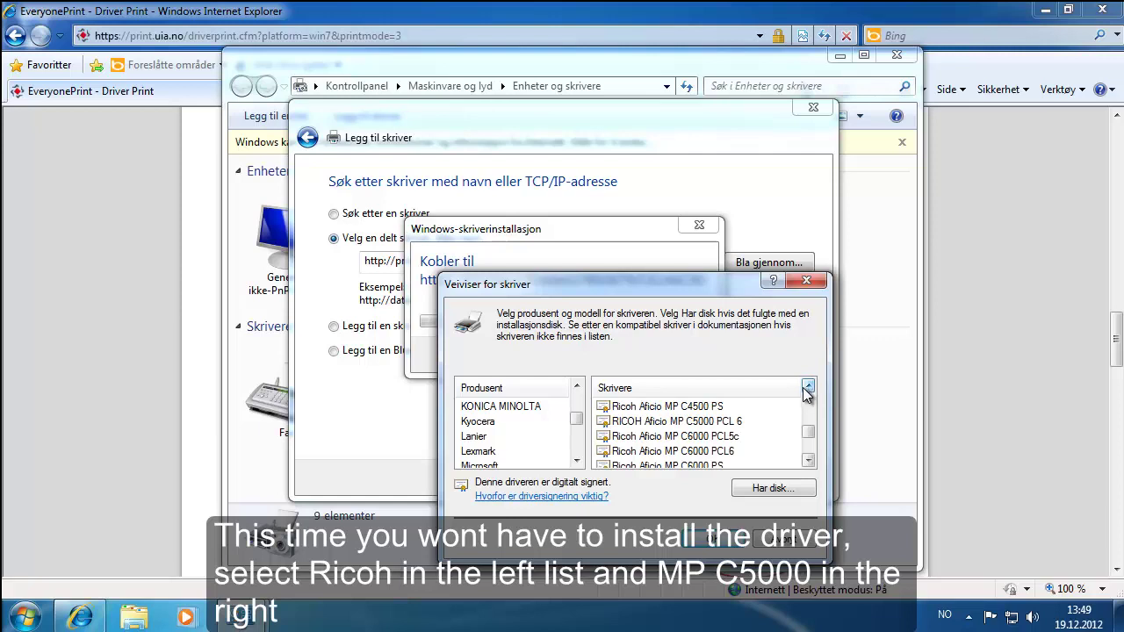
{"action": "left_click", "coordinate": [712, 422]}
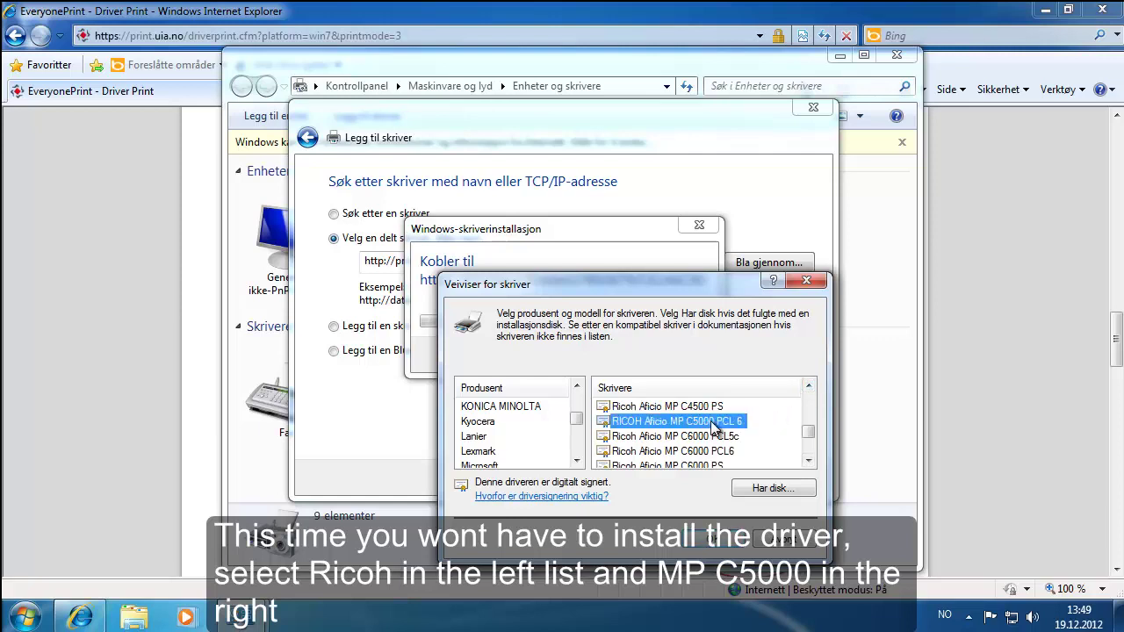
{"action": "left_click", "coordinate": [718, 547]}
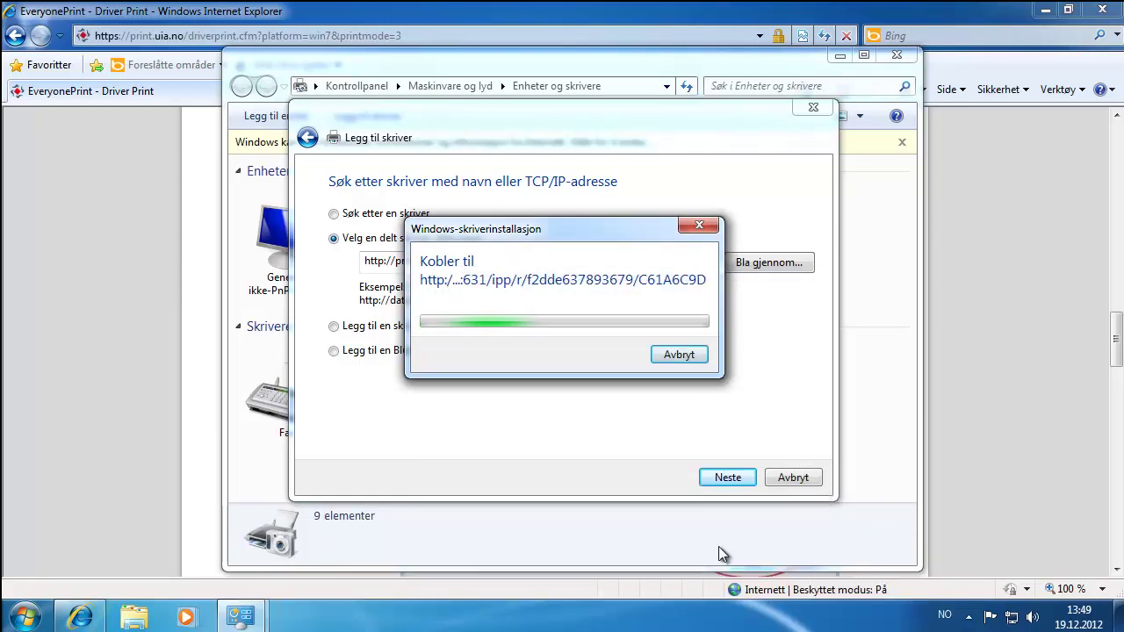
Step: Finish adding the UiA-svart-hvitt printer, keeping the option to set it as the default printer enabled
{"action": "left_click", "coordinate": [726, 477]}
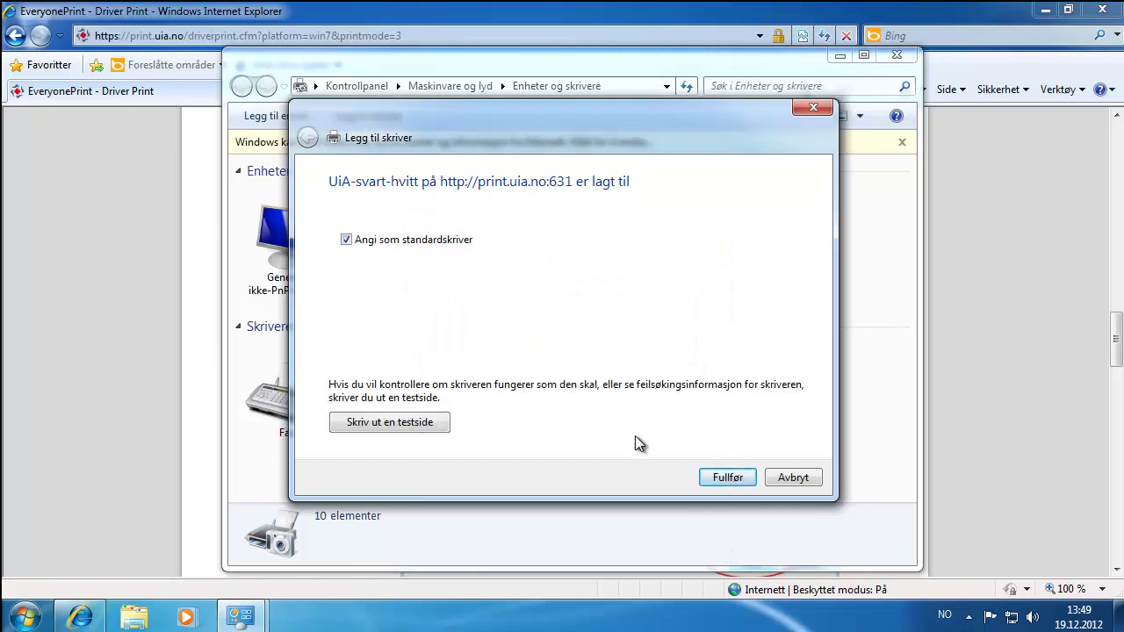
{"action": "left_click", "coordinate": [721, 482]}
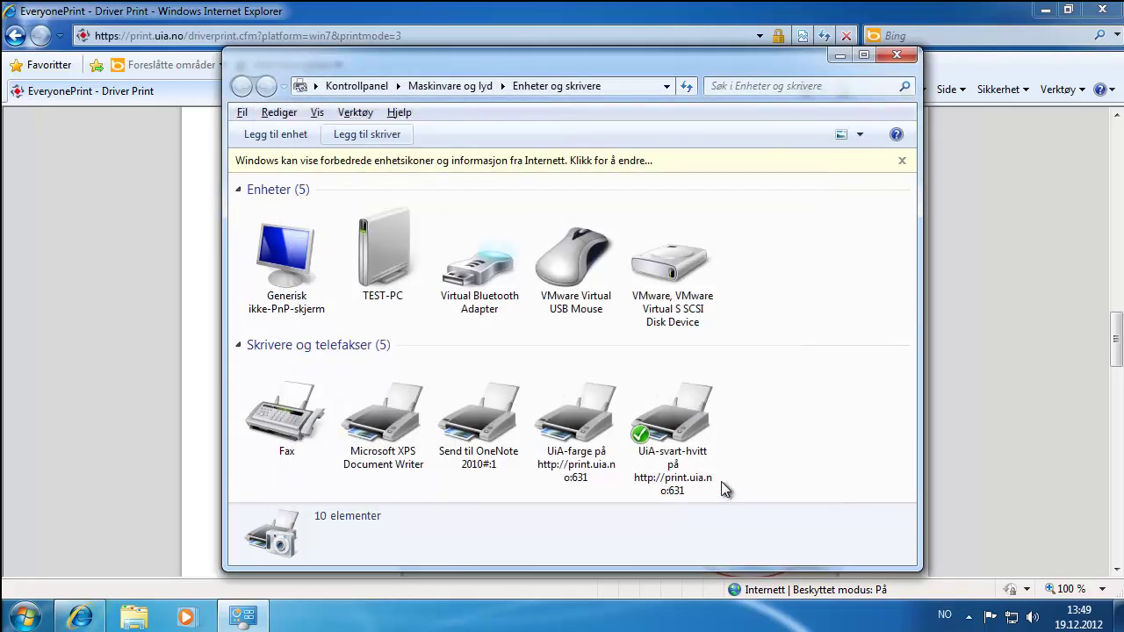
{"action": "key", "text": "alt"}
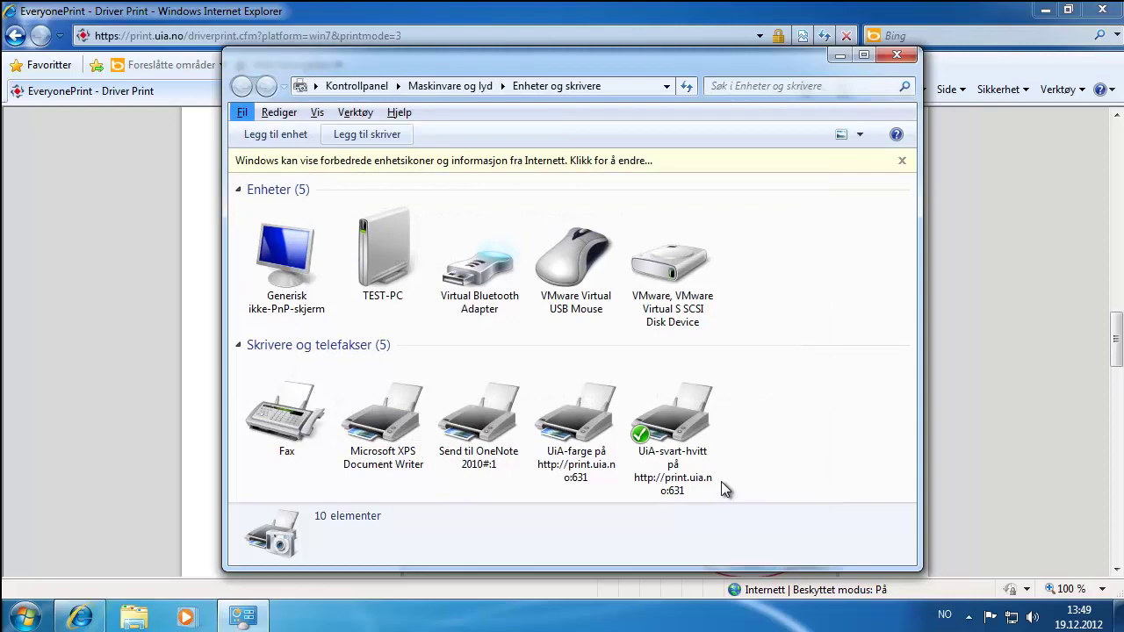